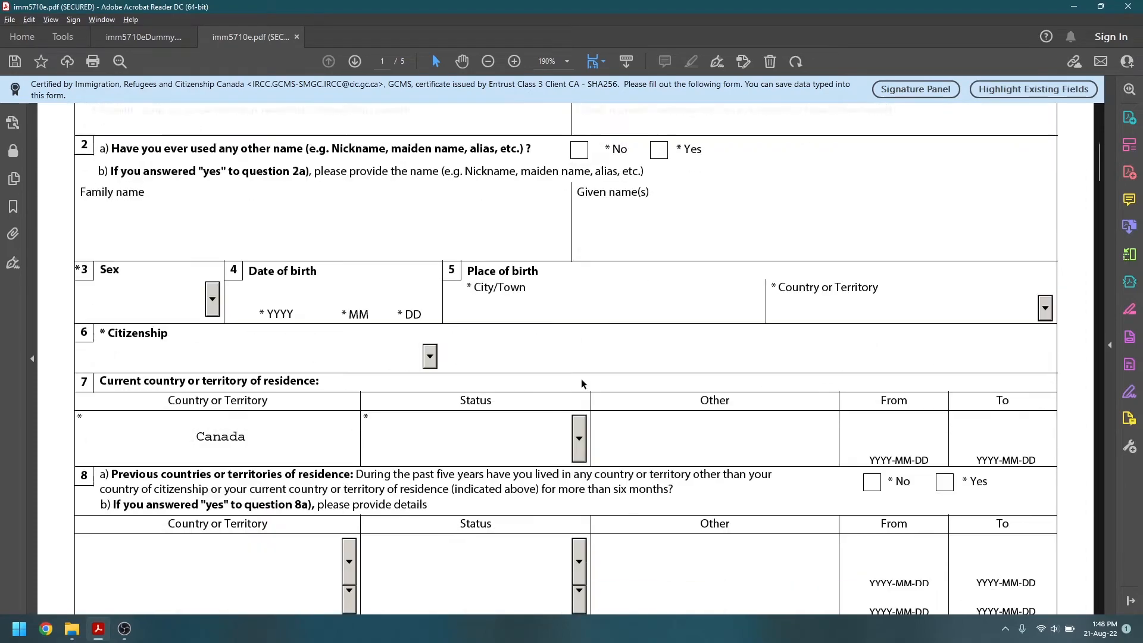
Step: Skim the first two pages of the blank form, then bring up the completed sample imm5710eDummy.pdf
scroll(581, 379, "down", 10)
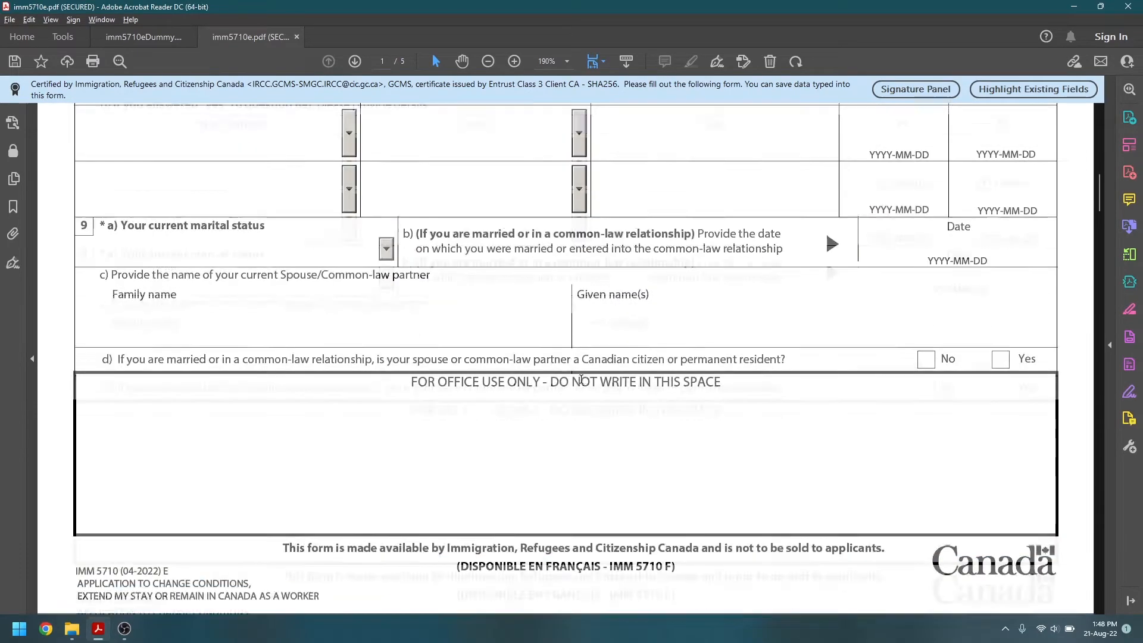
scroll(580, 379, "down", 10)
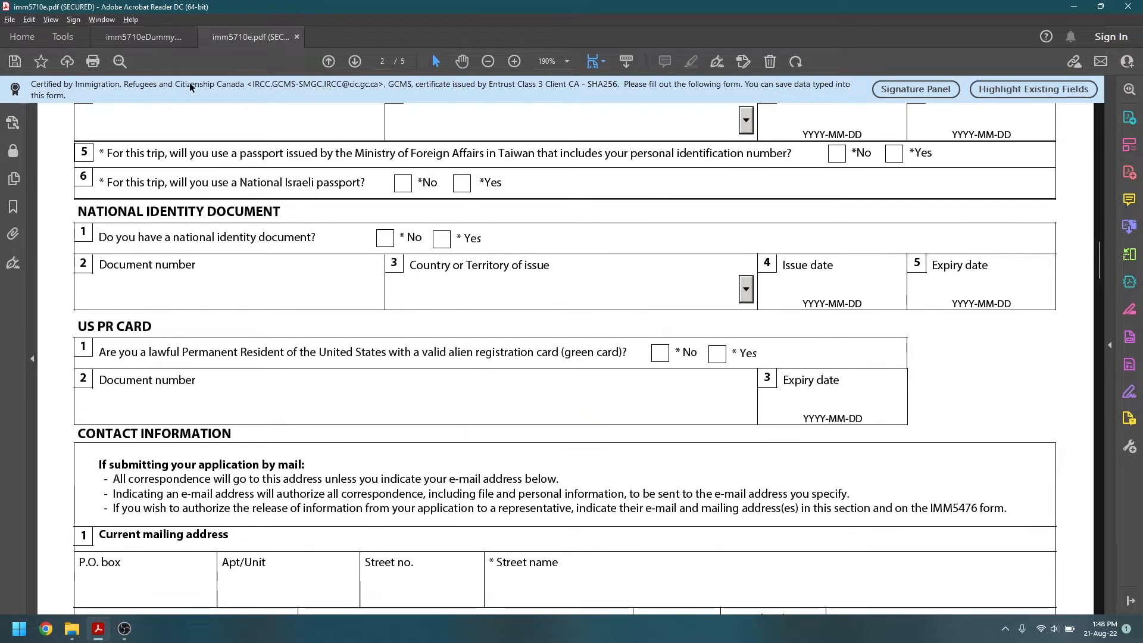
left_click(165, 39)
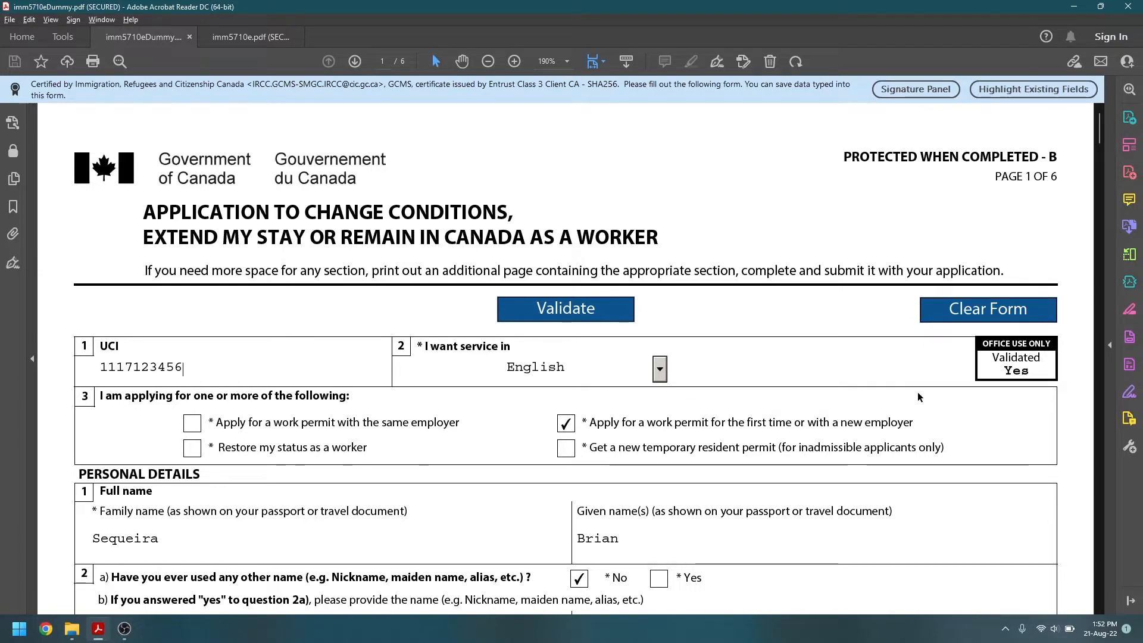
Step: Review the service language options, application type and personal details, including the status options for the current country of residence
left_click(661, 369)
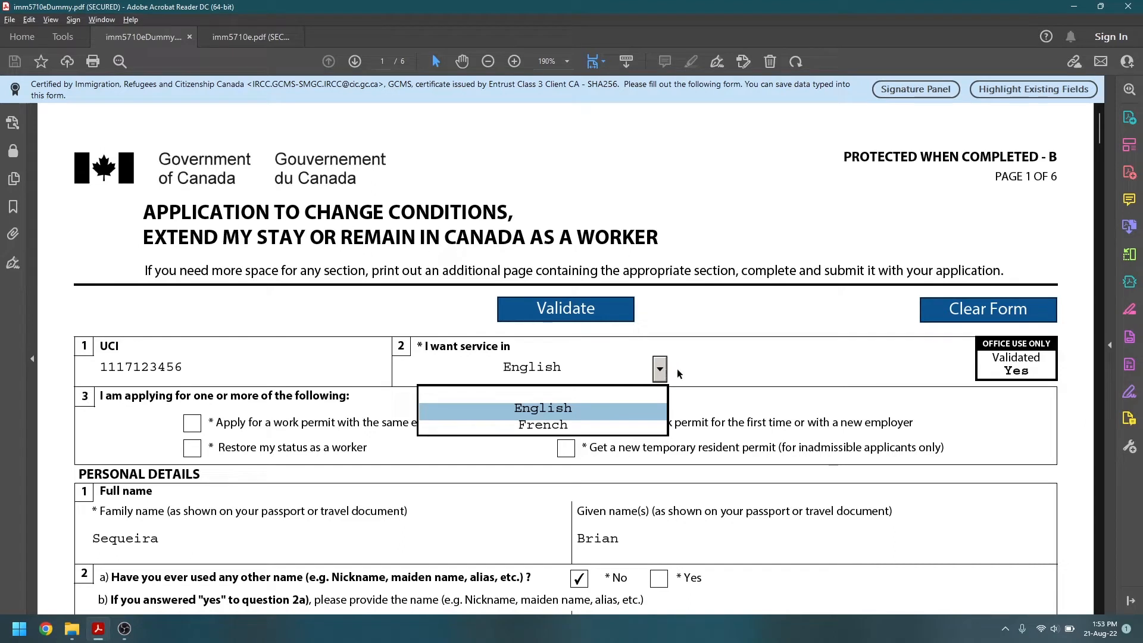
left_click(678, 374)
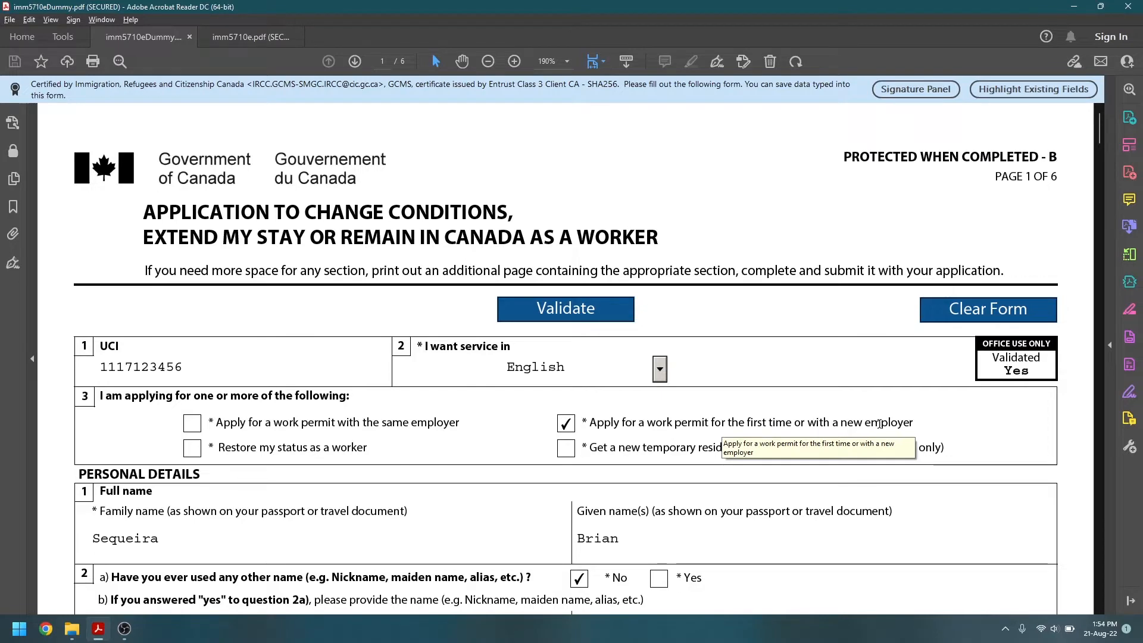
scroll(880, 423, "down", 3)
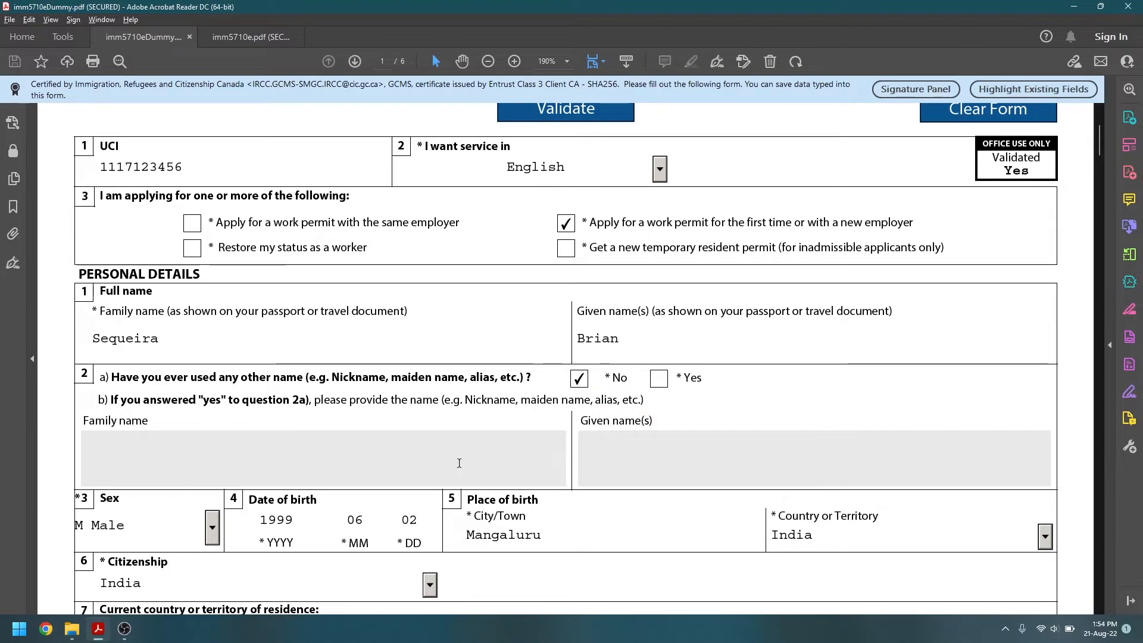
scroll(459, 462, "down", 3)
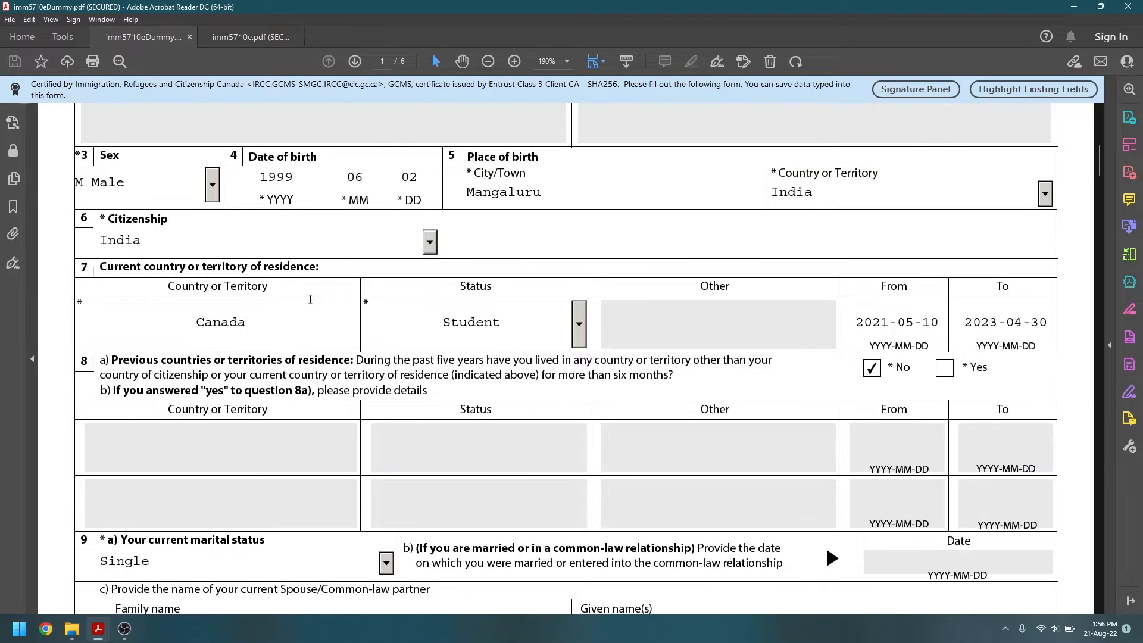
scroll(311, 299, "down", 2)
left_click(310, 299)
left_click(580, 337)
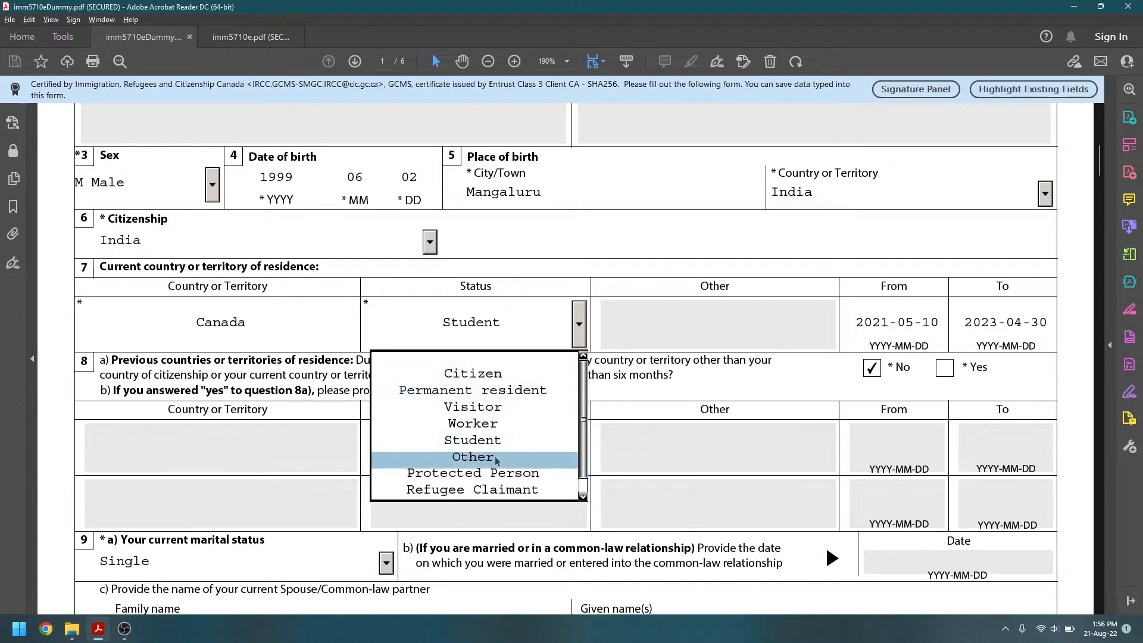
left_click(619, 297)
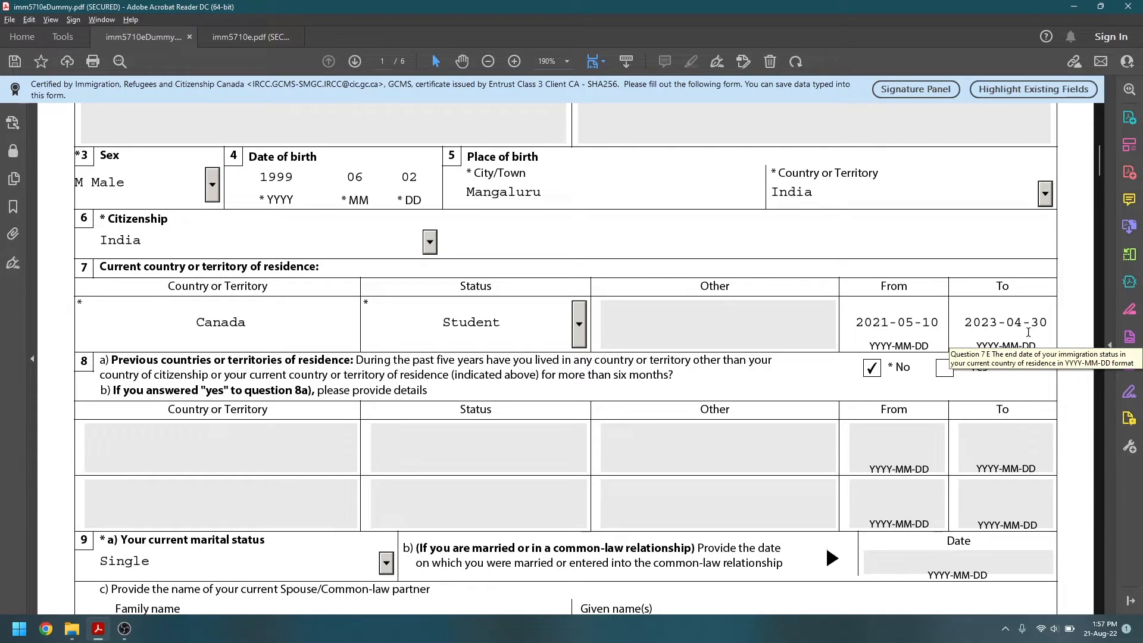
scroll(1028, 332, "down", 1)
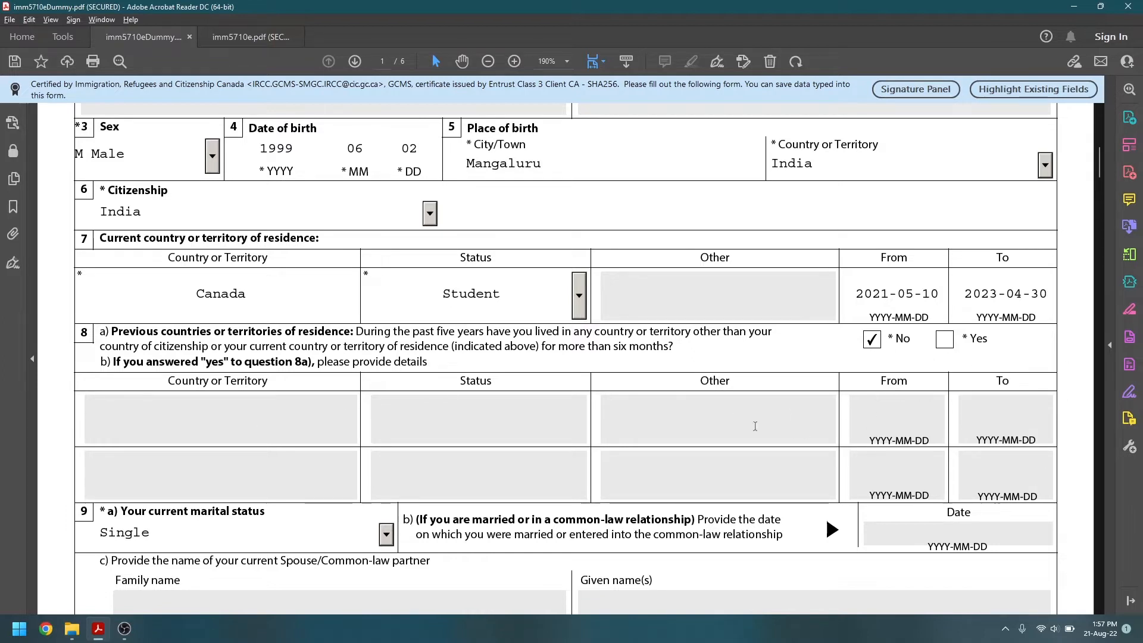
Step: Set the current marital status in question 9 of the personal details to Married
scroll(891, 459, "down", 5)
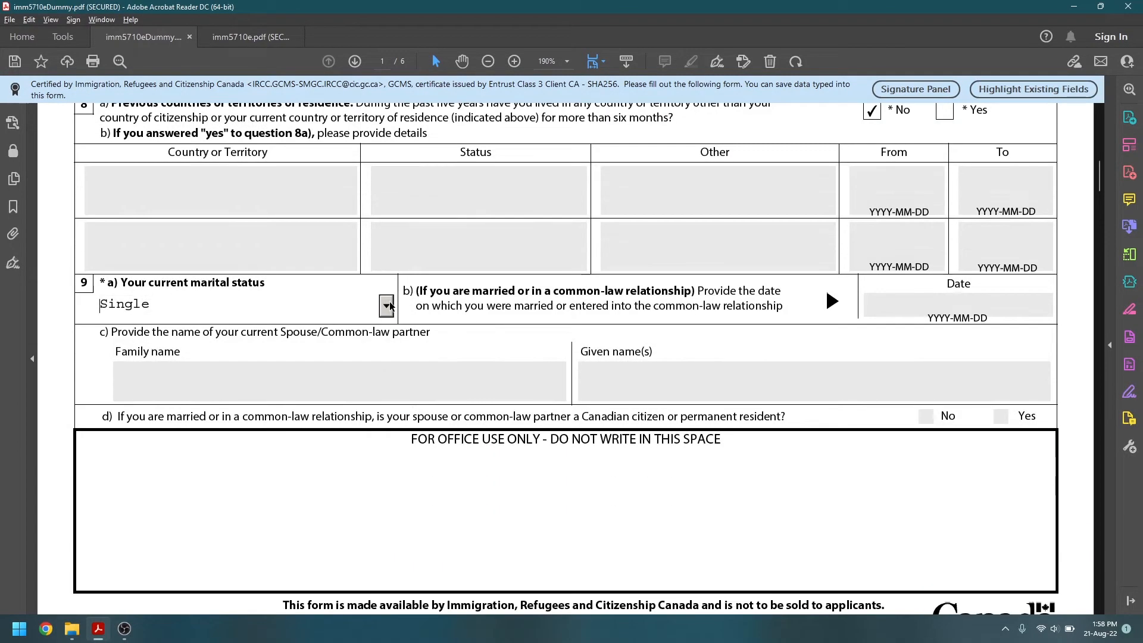
left_click(387, 306)
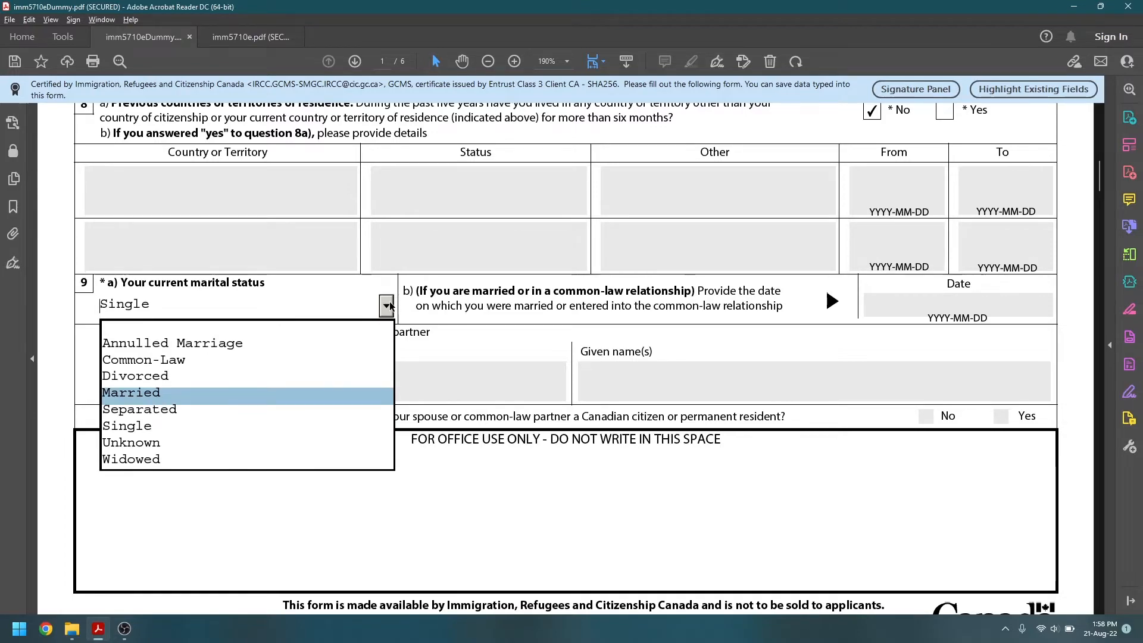
scroll(390, 305, "down", 1)
left_click(386, 250)
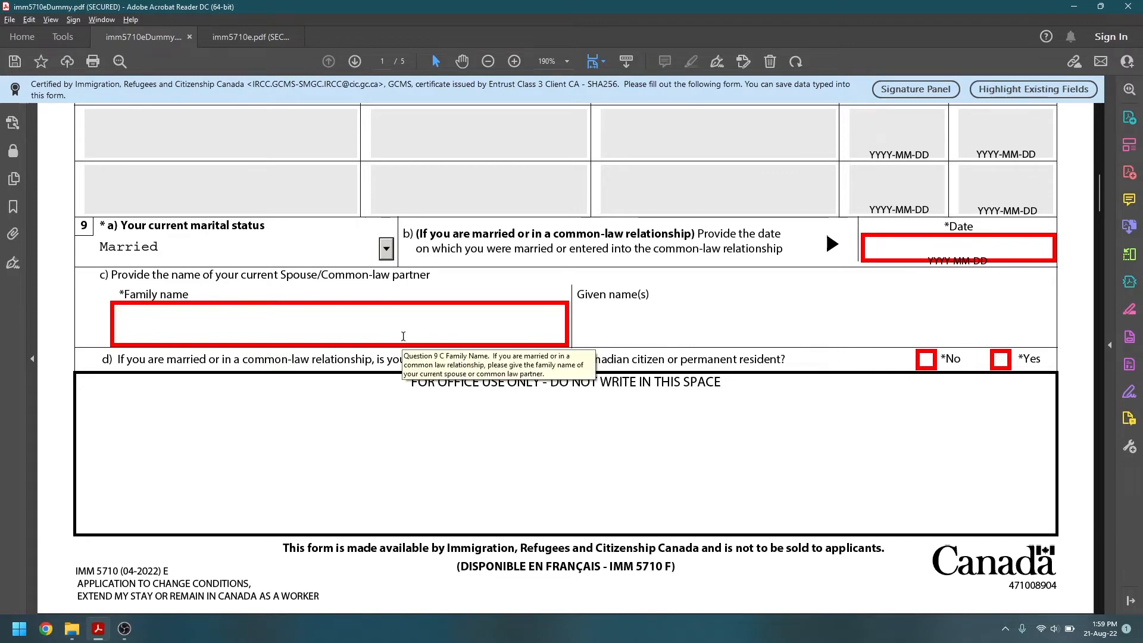
Step: Examine the previous relationship, language, passport, national identity document and US PR card sections on page 2
scroll(403, 337, "down", 1)
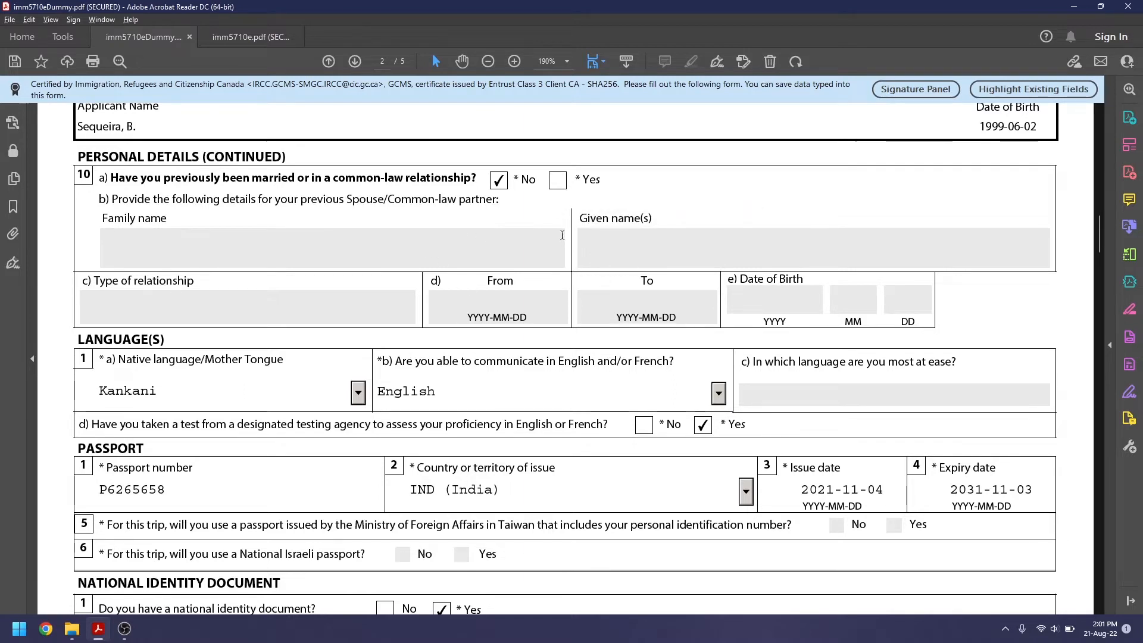
scroll(522, 307, "down", 3)
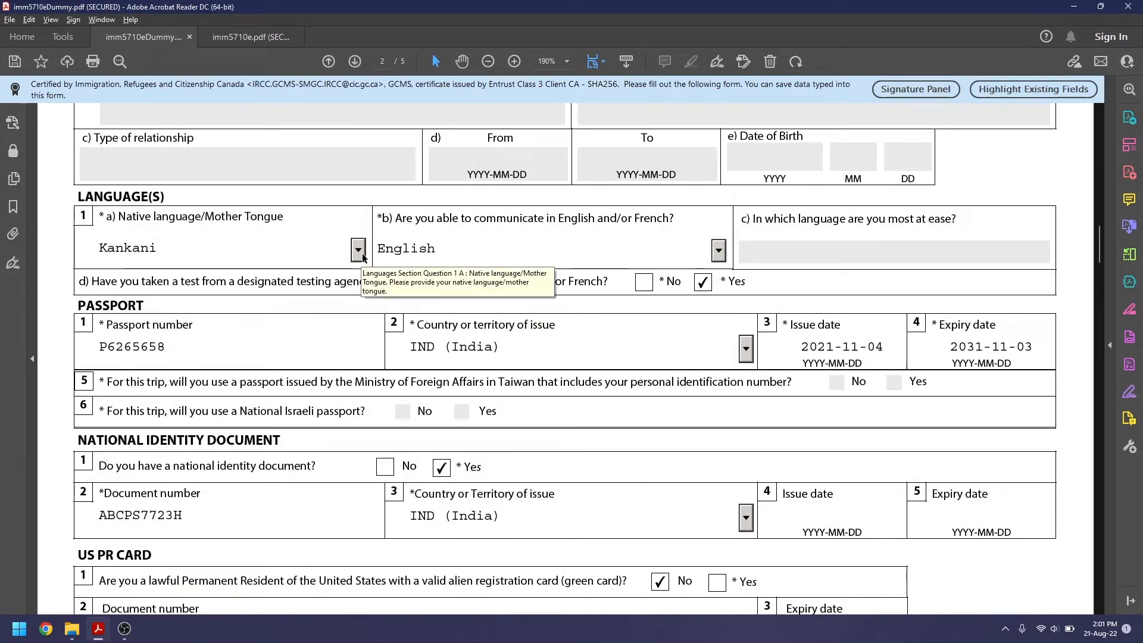
left_click(719, 254)
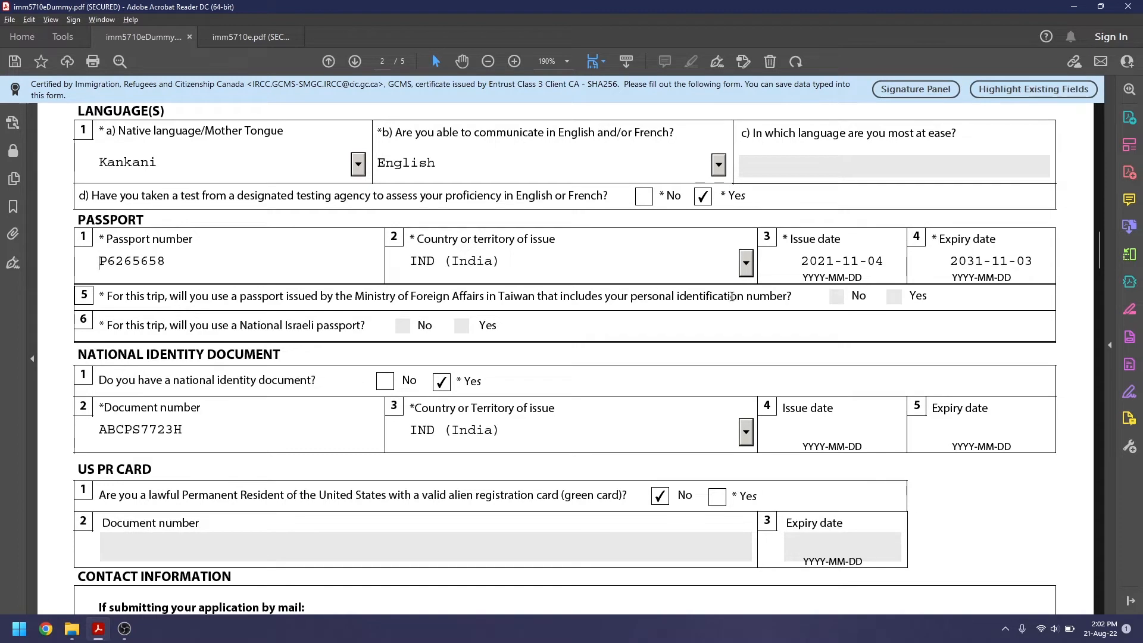
scroll(732, 301, "down", 3)
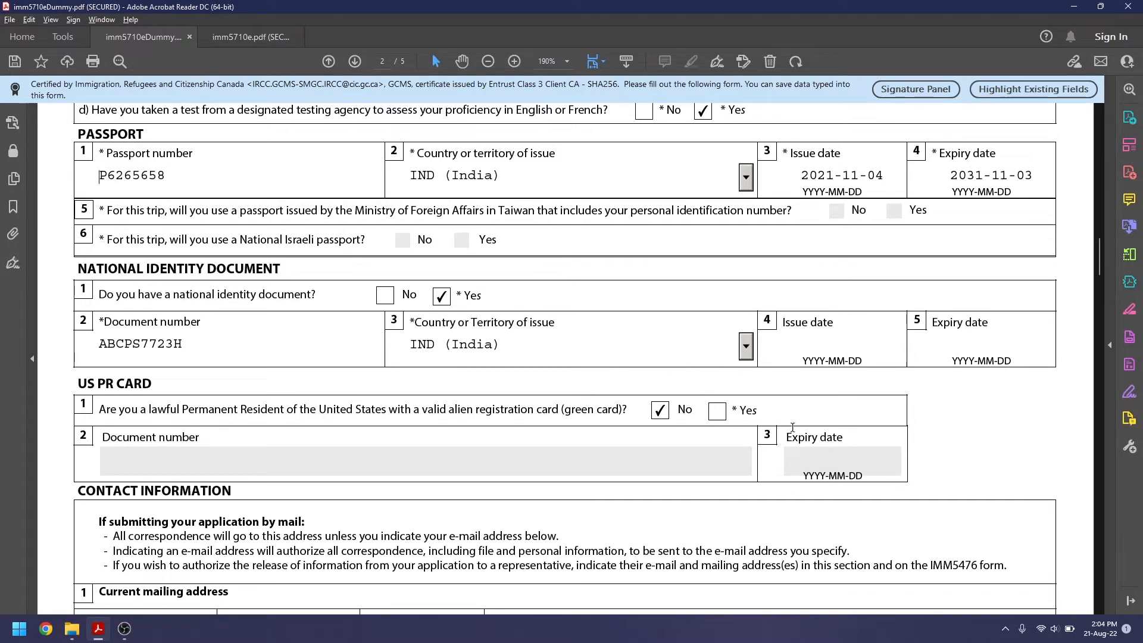
scroll(792, 427, "down", 3)
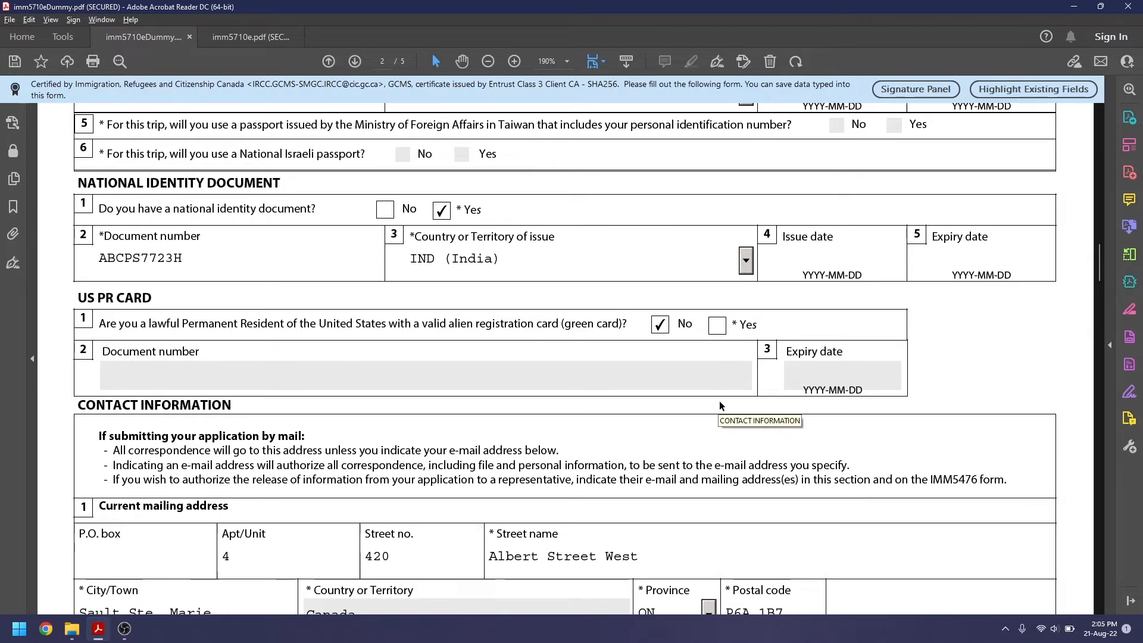
Step: Examine the entry to Canada and intended work sections, including the purpose of coming, permit document number, work permit type and employer details
scroll(660, 361, "down", 5)
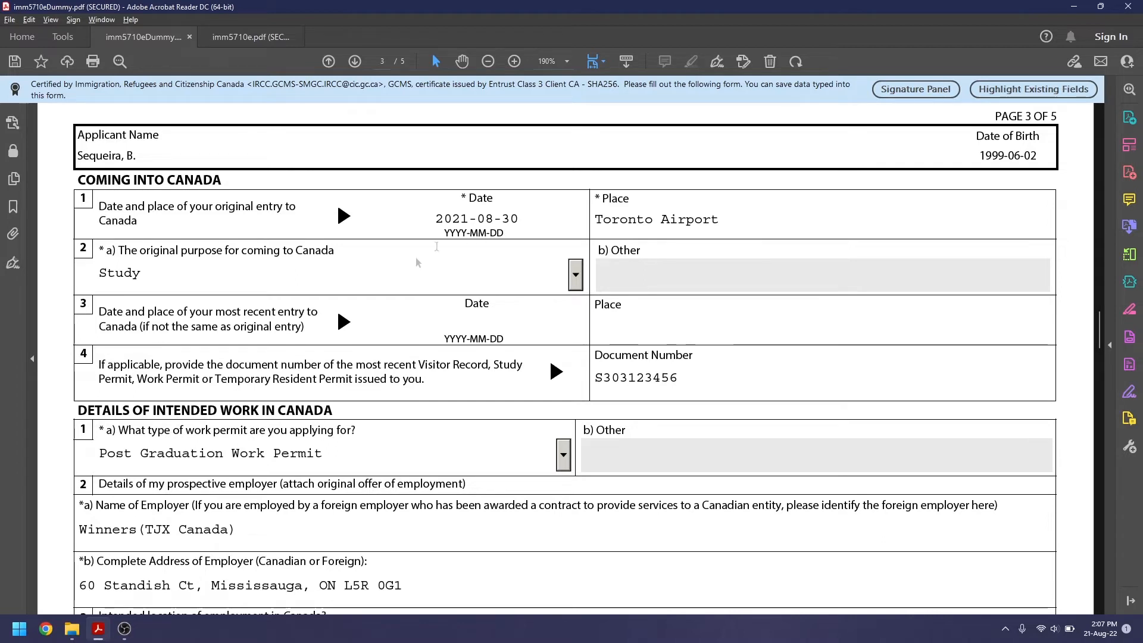
left_click(576, 280)
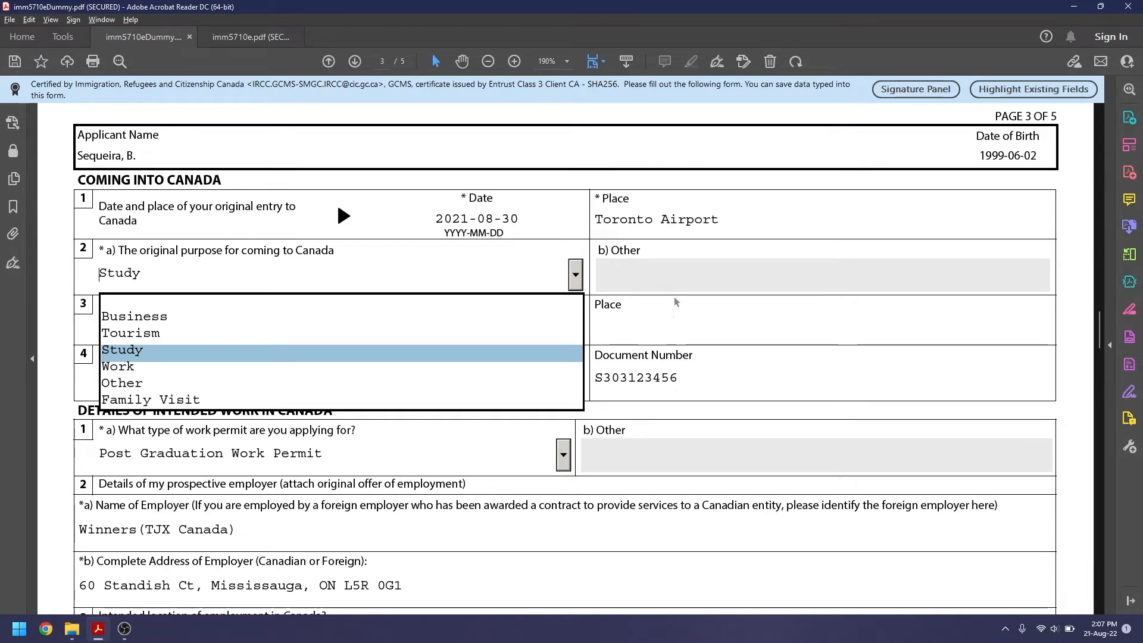
left_click(662, 285)
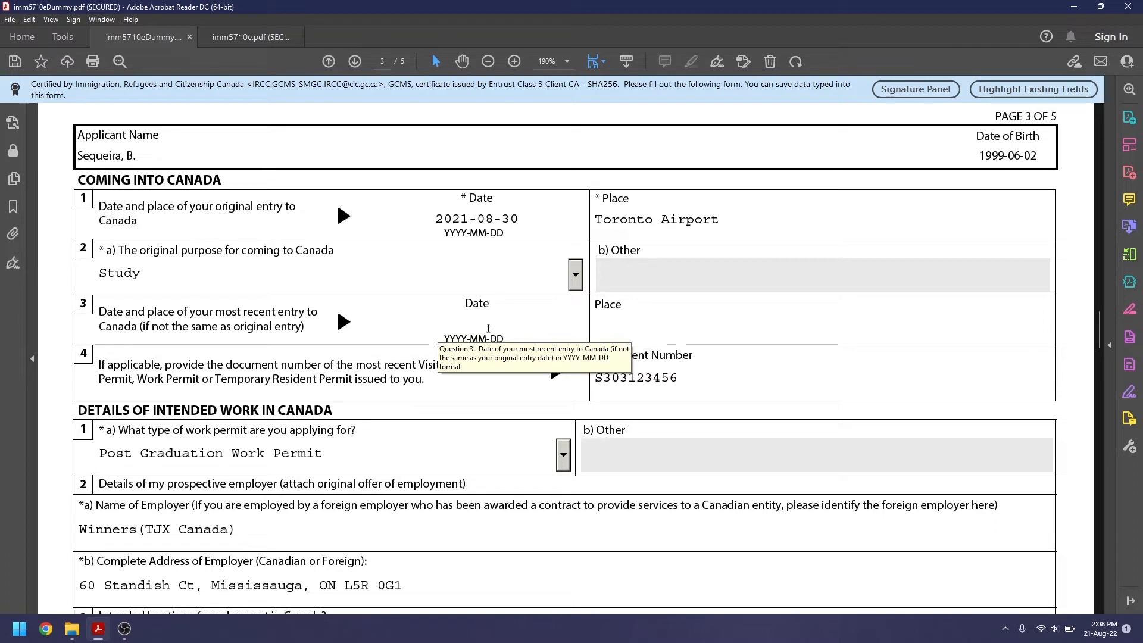
left_click(628, 377)
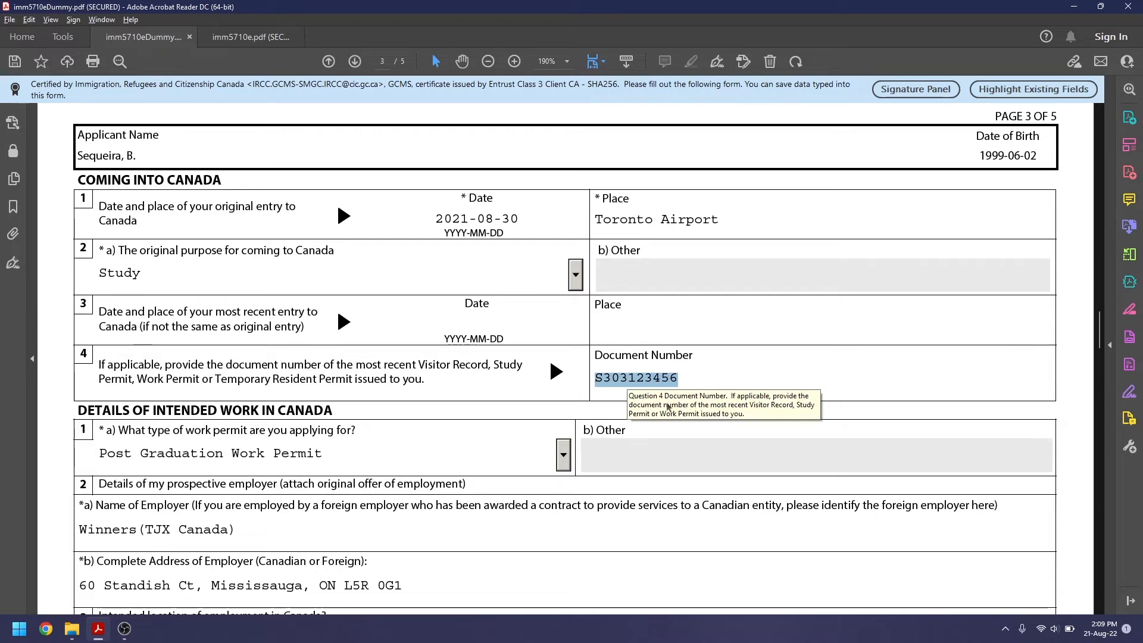
scroll(565, 228, "down", 3)
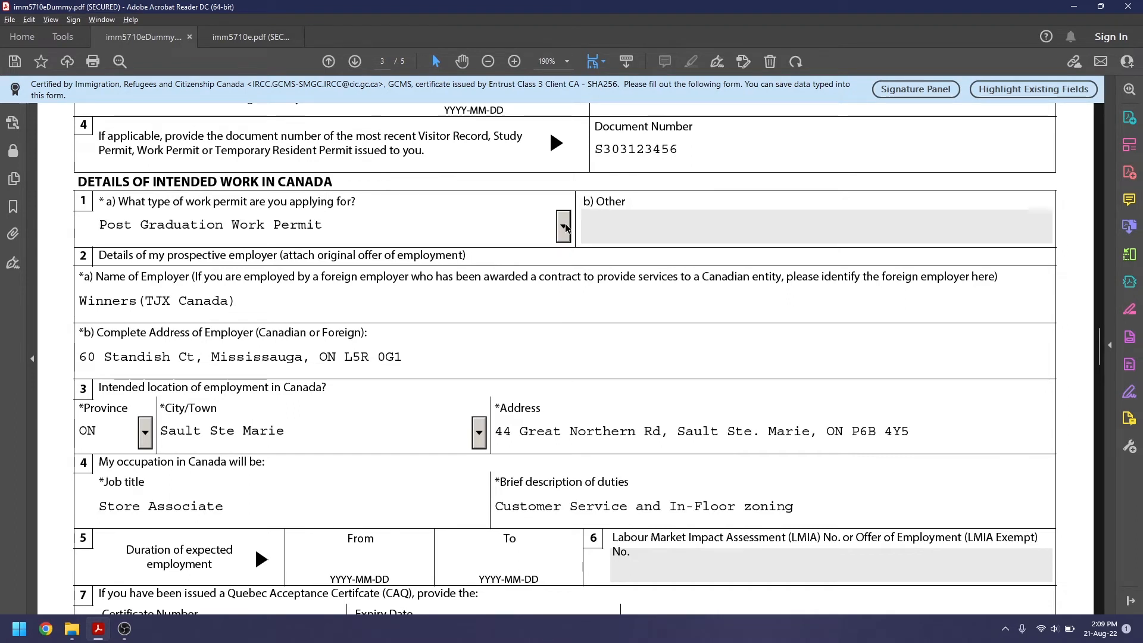
left_click(563, 226)
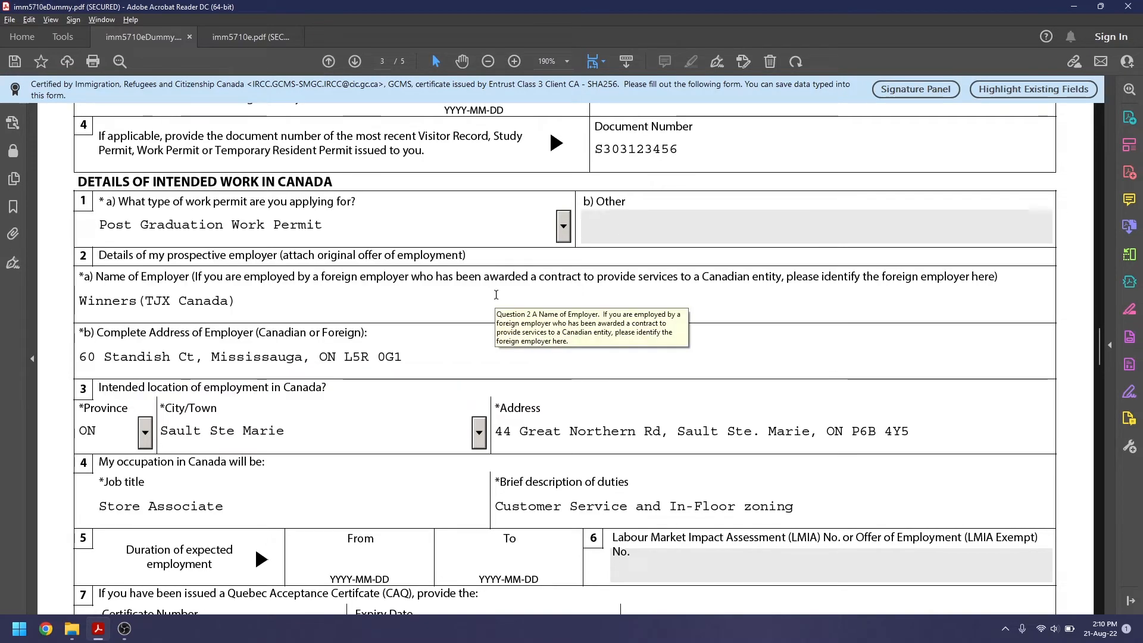
left_click(383, 306)
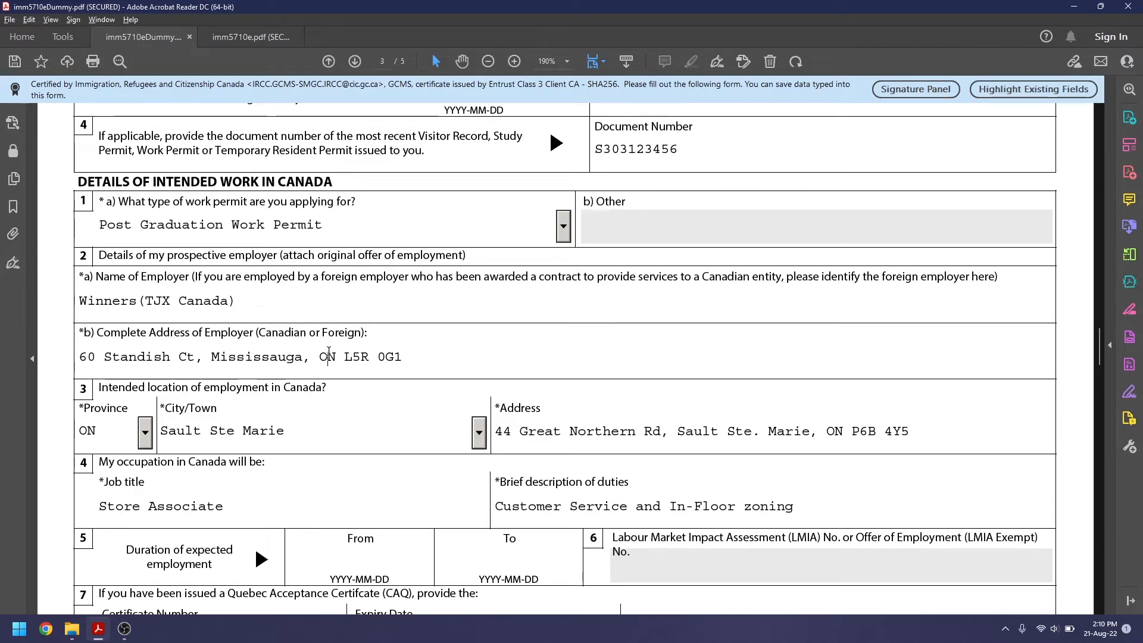
scroll(338, 473, "down", 1)
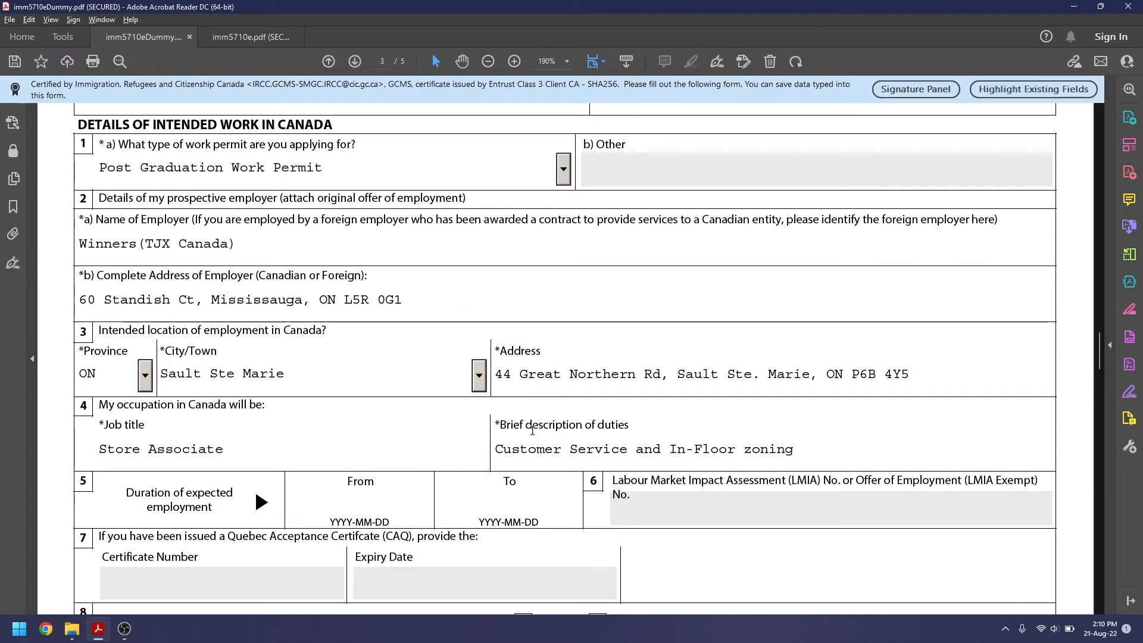
Step: Examine the education section and the current and previous employment entries
scroll(532, 430, "down", 5)
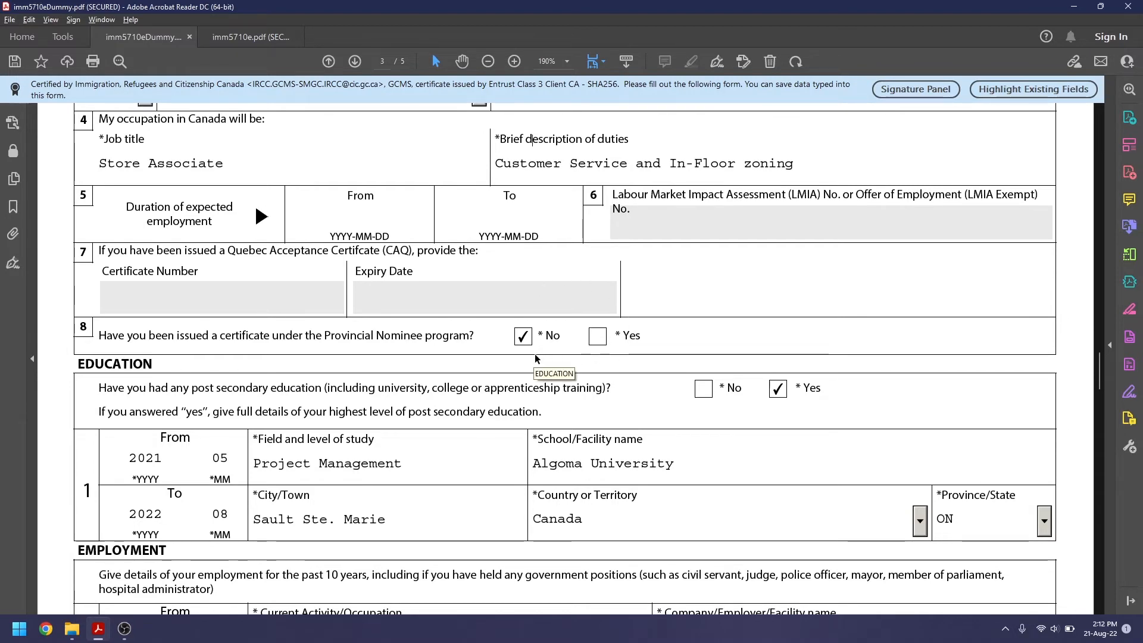
scroll(534, 359, "down", 3)
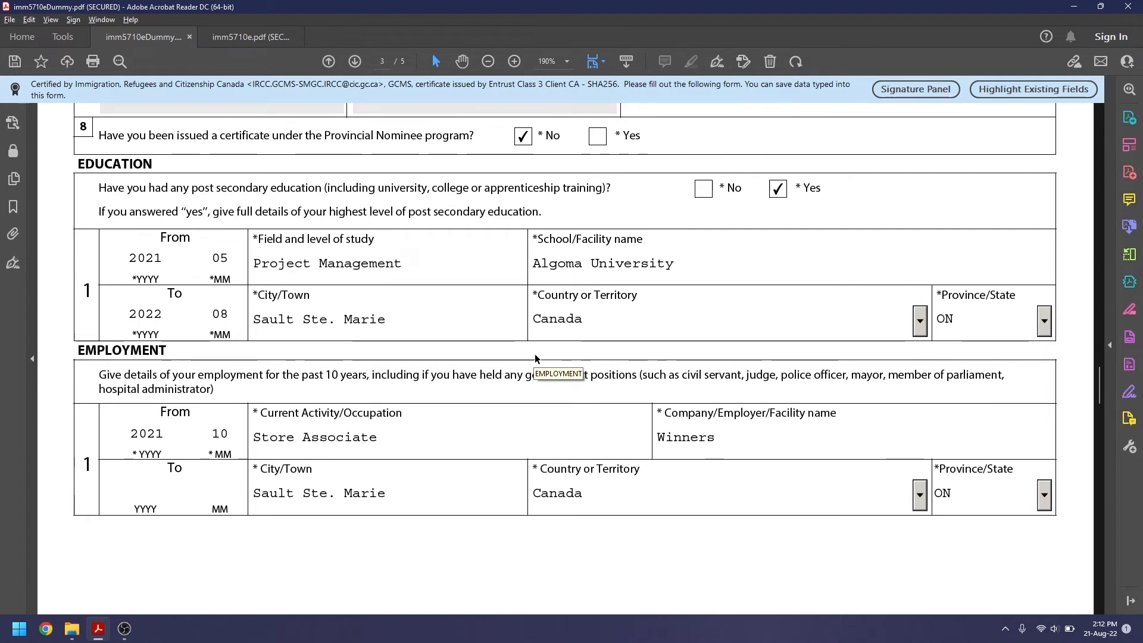
left_click(409, 275)
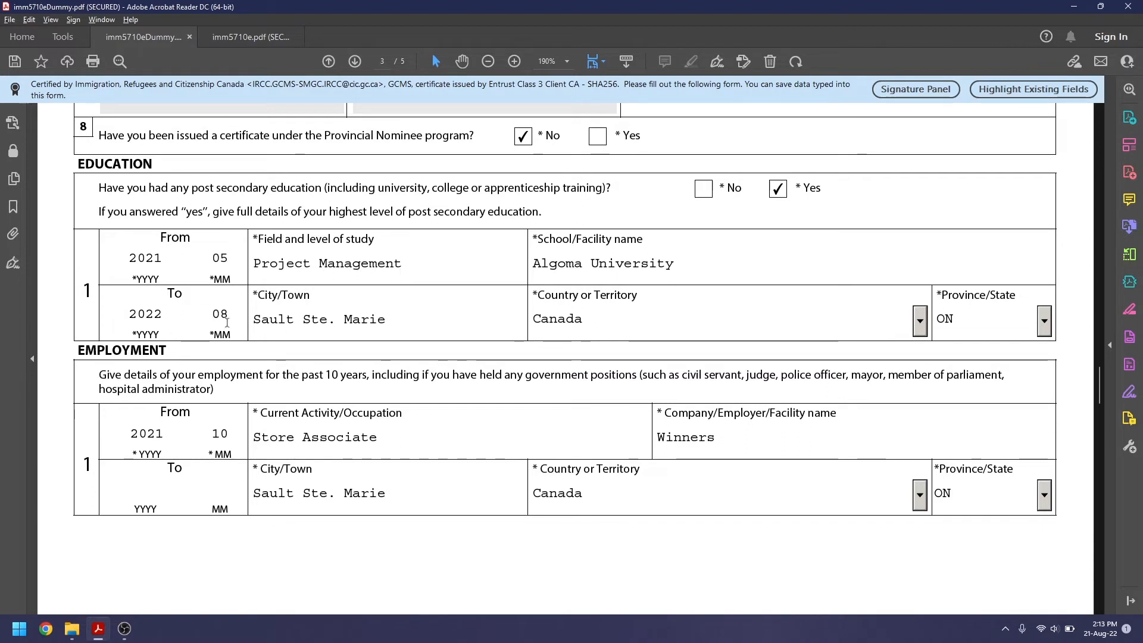
scroll(423, 330, "down", 3)
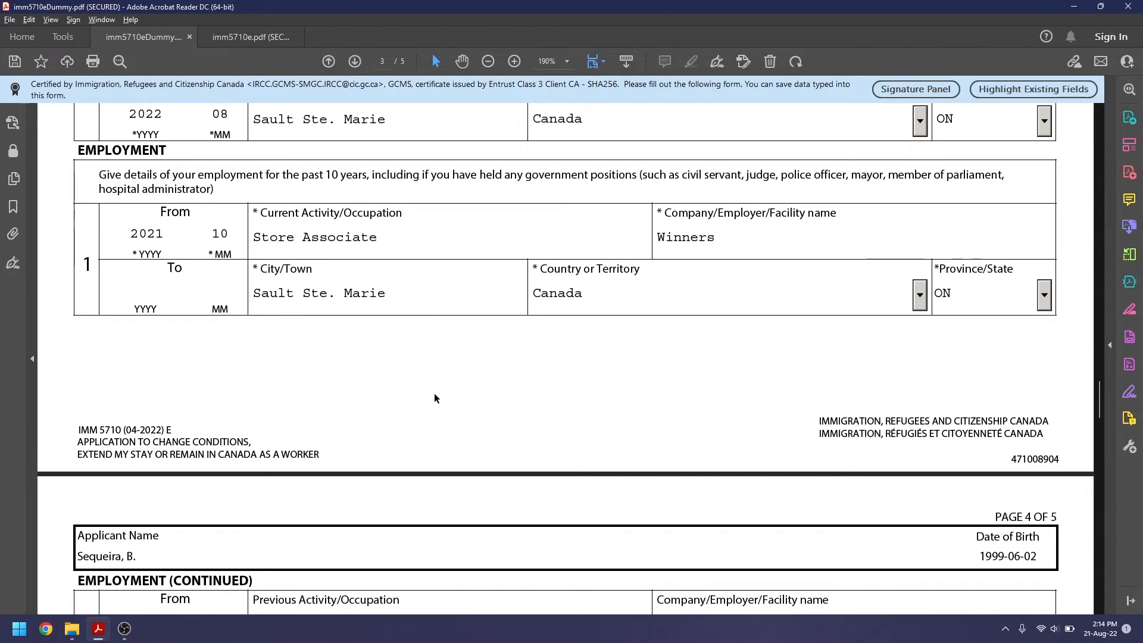
scroll(434, 394, "down", 3)
scroll(434, 393, "down", 7)
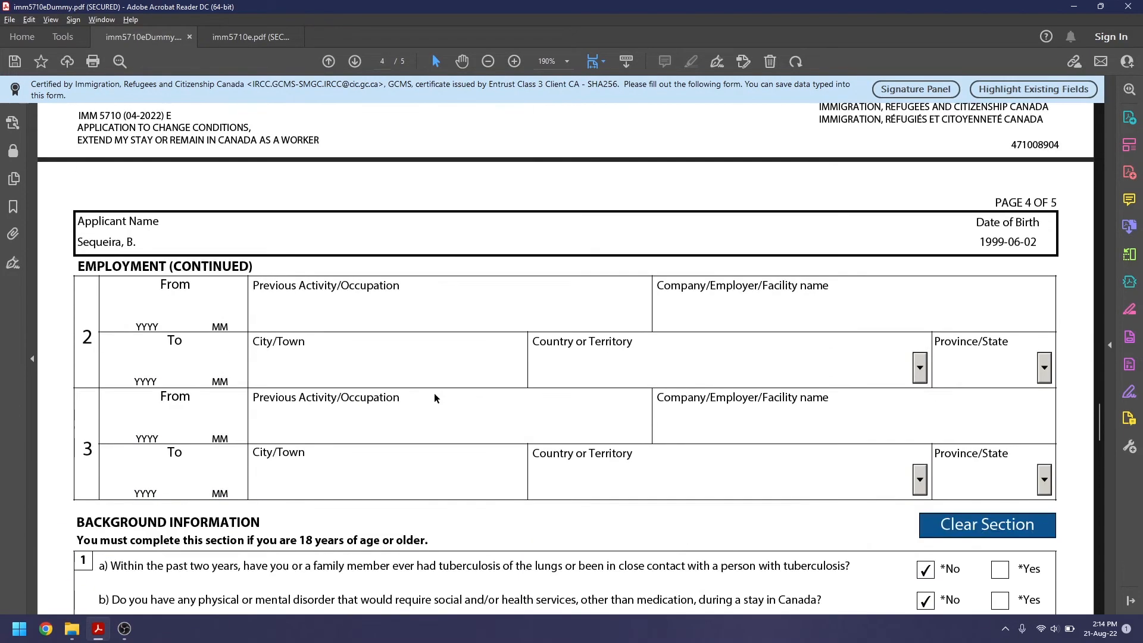
Step: Examine the background information questions and the consent, signature and date fields at the end of the form
scroll(433, 393, "down", 4)
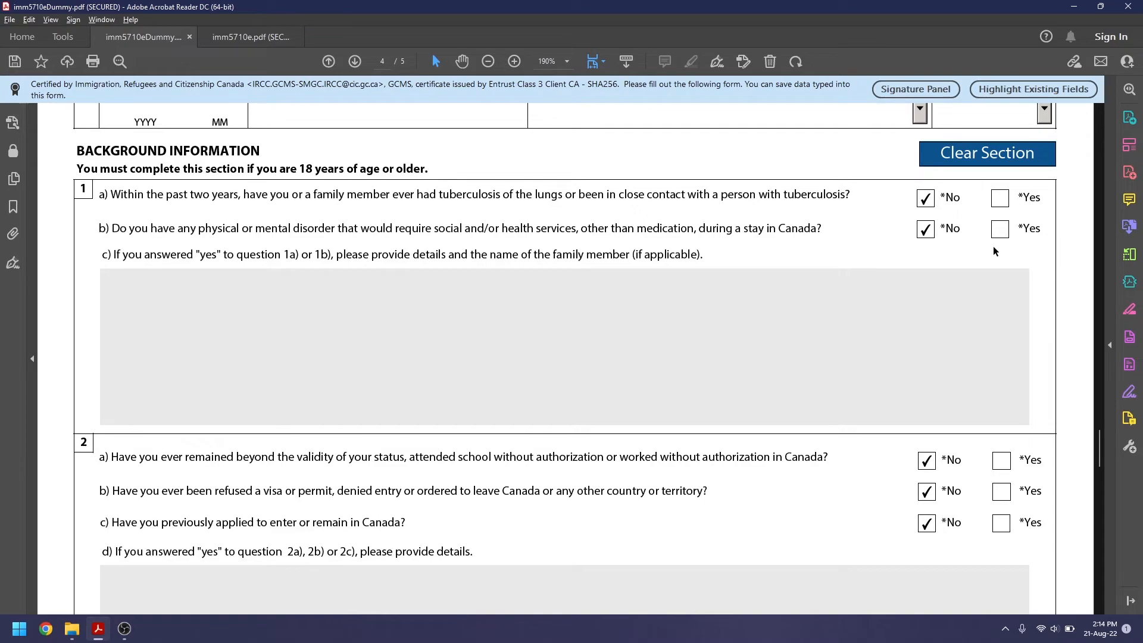
scroll(993, 245, "down", 5)
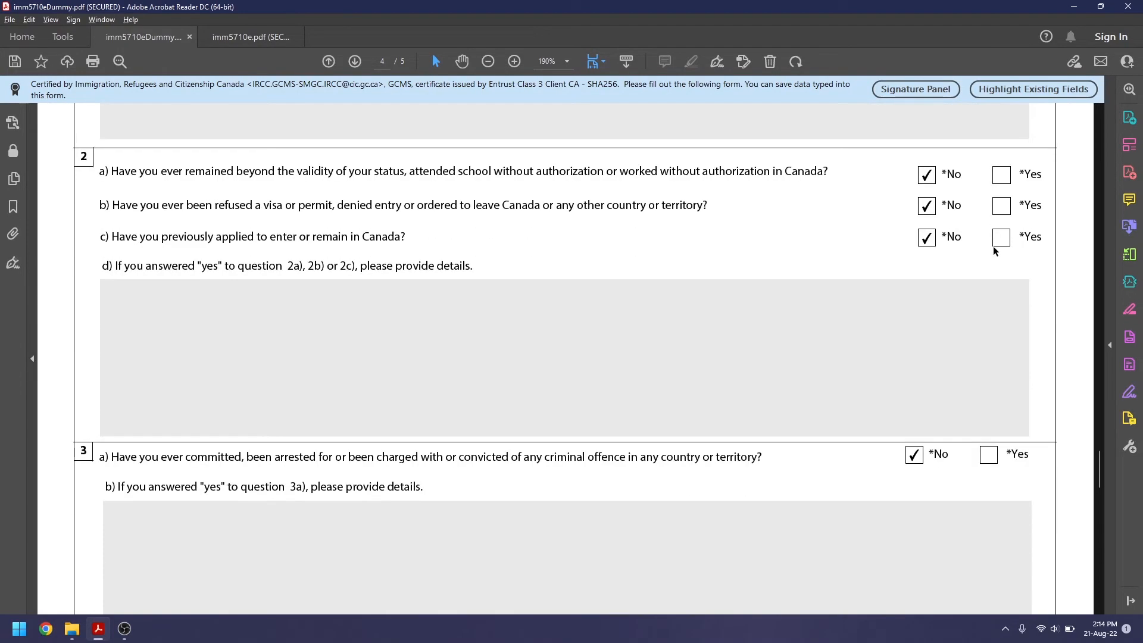
scroll(993, 246, "down", 6)
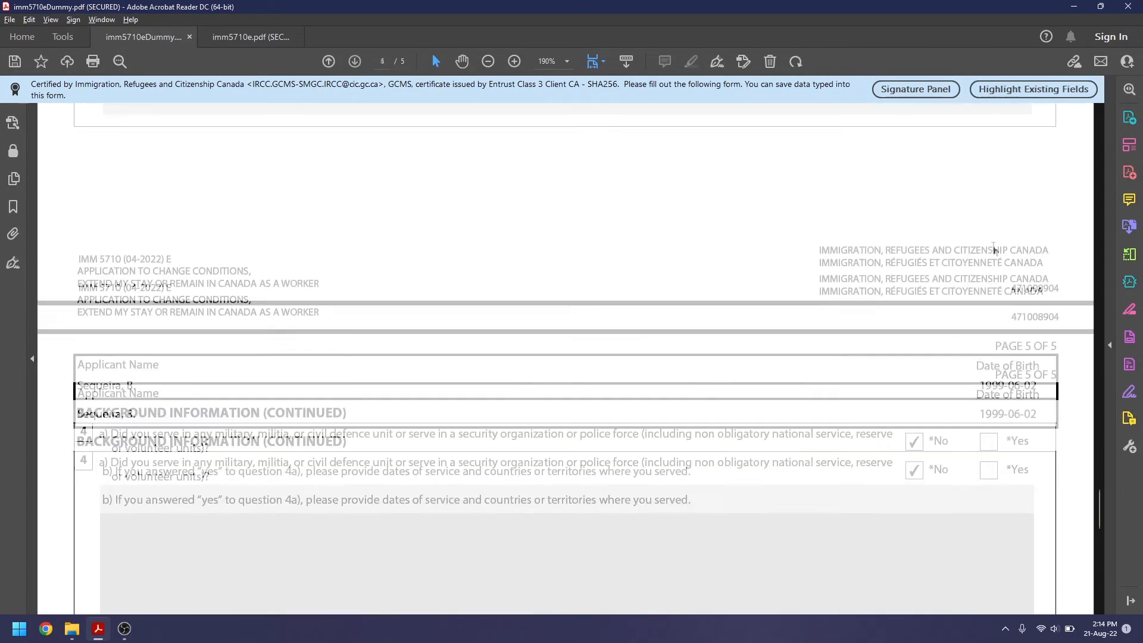
scroll(993, 246, "down", 6)
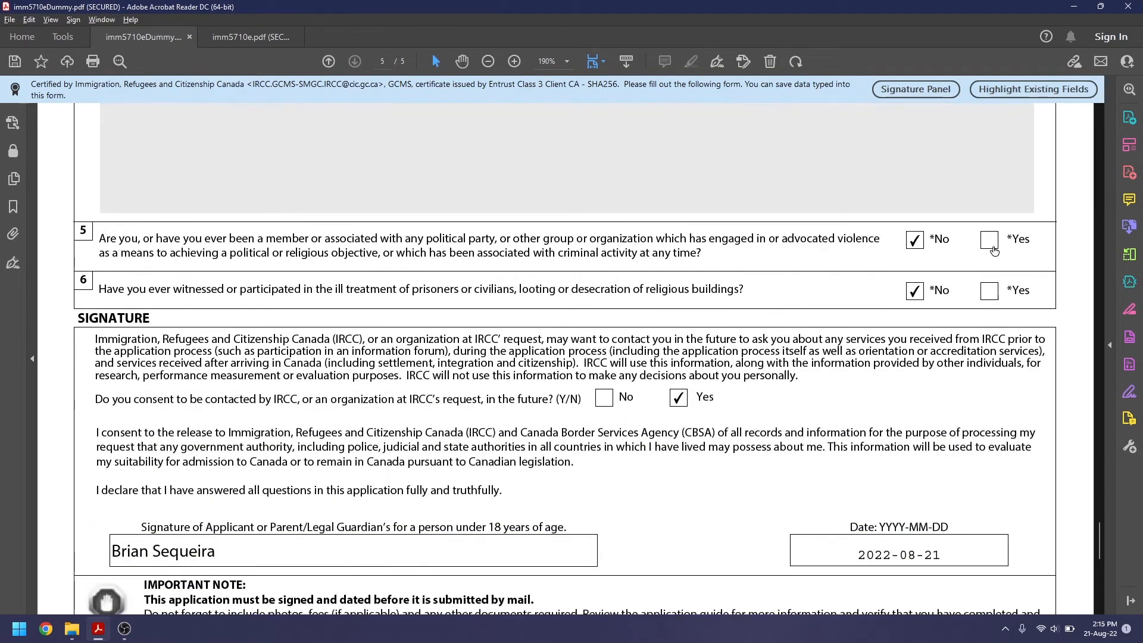
Step: Validate the completed IMM 5710 form below the disclosure section on page 5 and dismiss the validation dialog
scroll(993, 247, "down", 2)
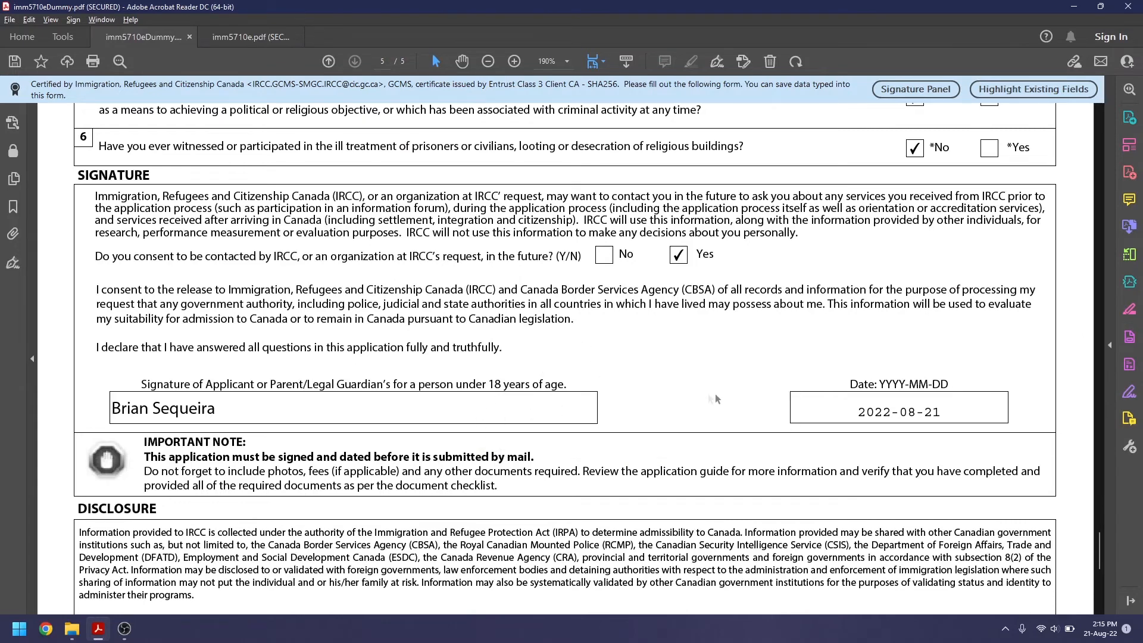
scroll(770, 399, "down", 3)
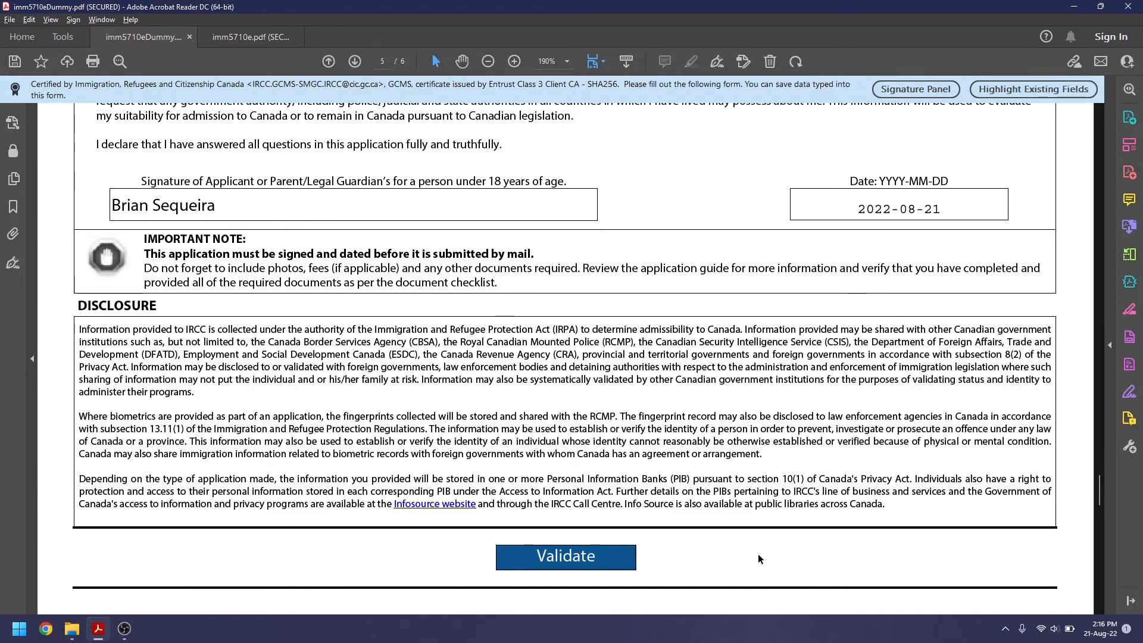
left_click(610, 560)
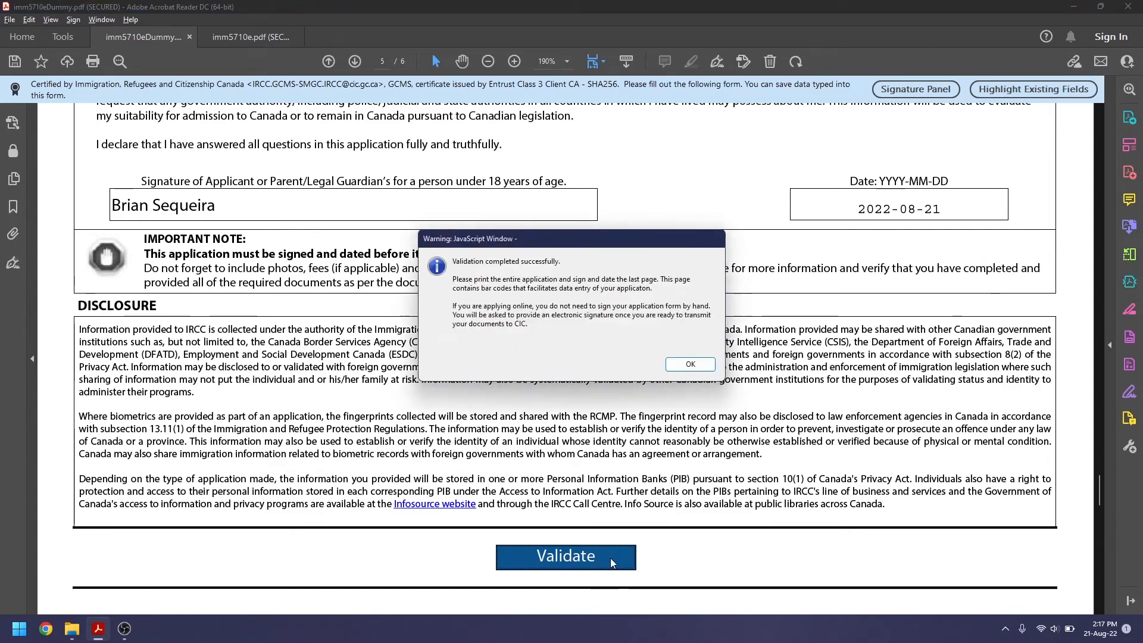
left_click(691, 364)
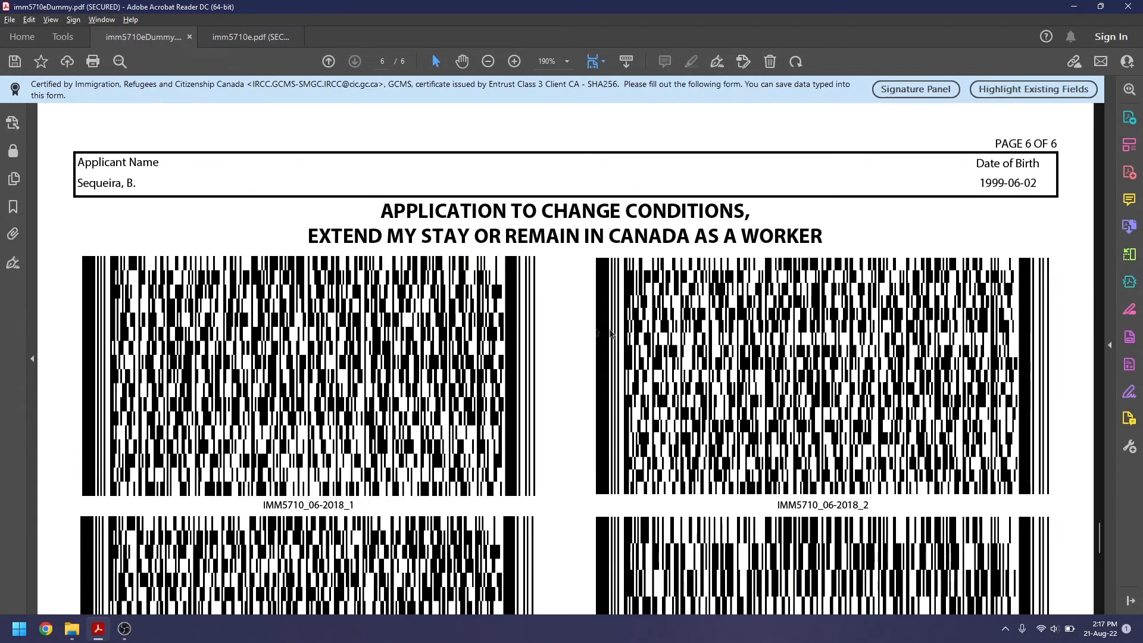
Step: Examine the barcodes on page 6 of the validated IMM 5710 form
scroll(561, 355, "down", 8)
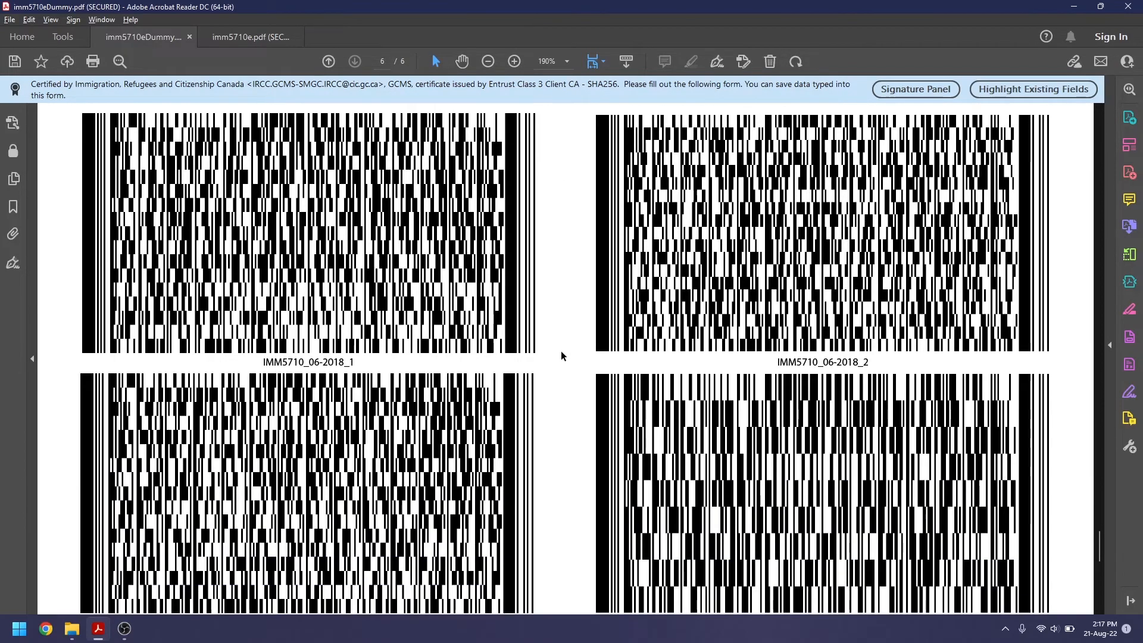
scroll(561, 356, "down", 5)
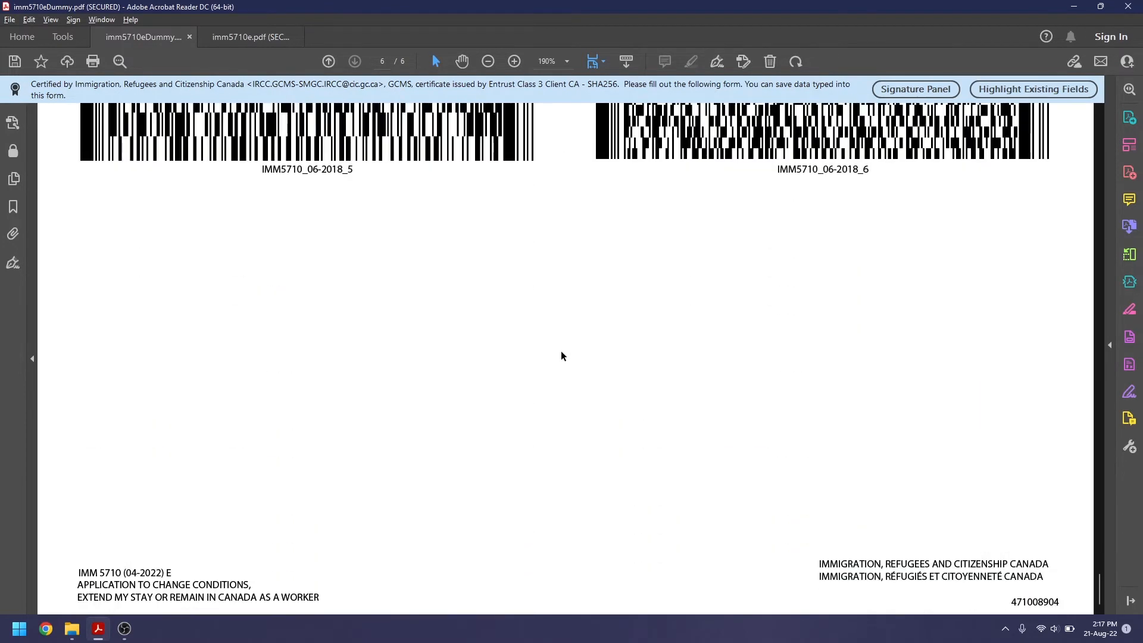
scroll(561, 356, "up", 4)
scroll(561, 356, "up", 5)
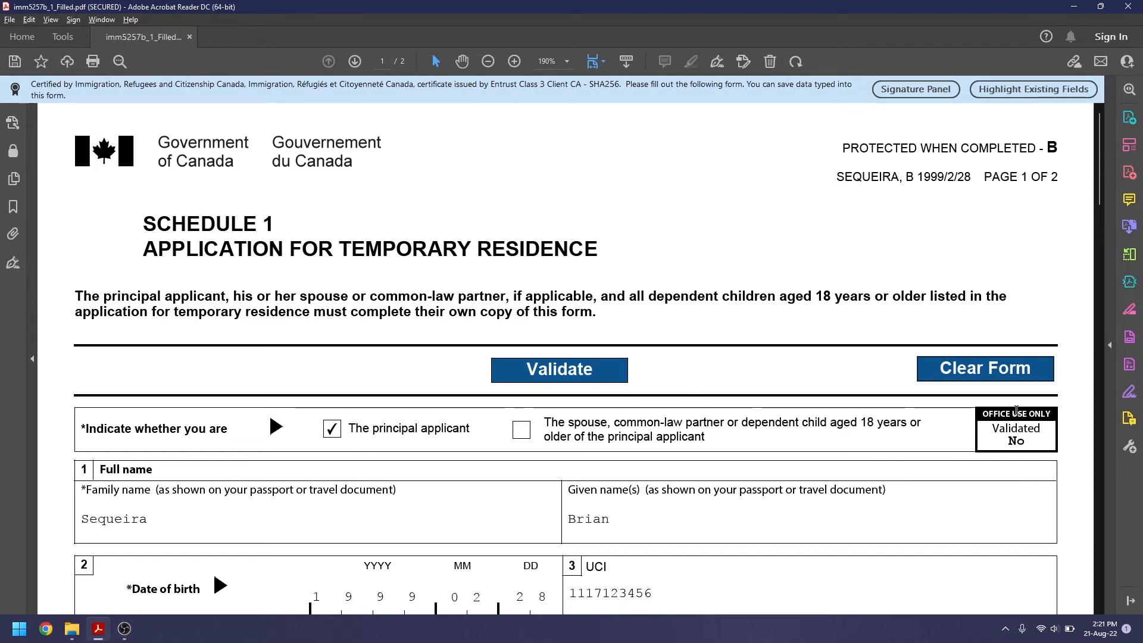
Step: Examine the applicant details, military service, ill treatment and organization membership questions on page 1 of the Schedule 1 form
scroll(1016, 410, "down", 3)
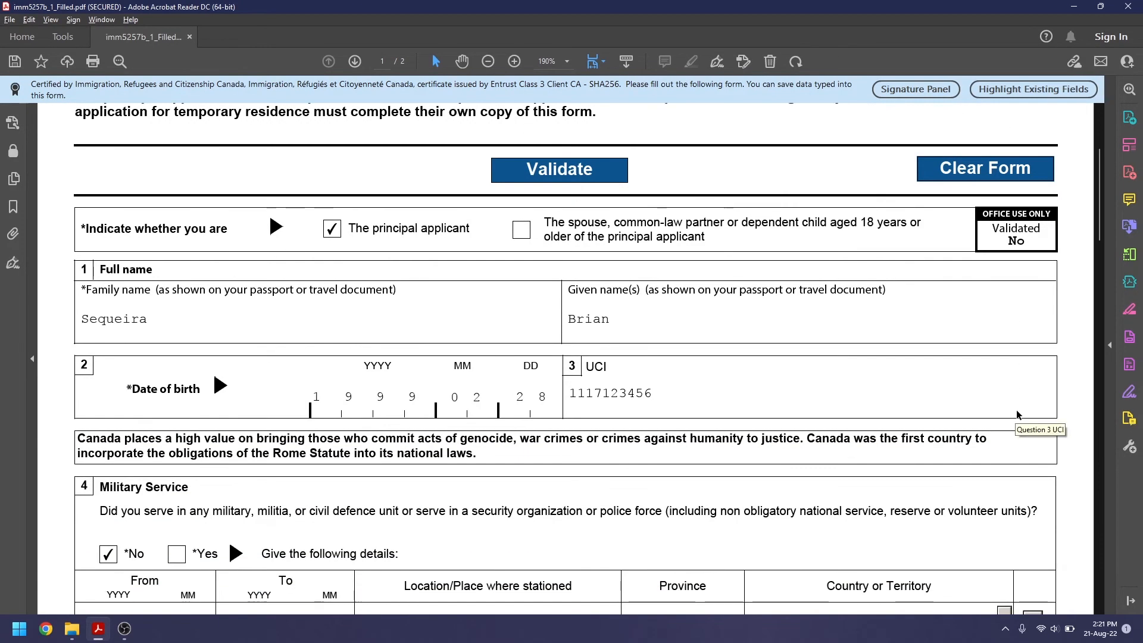
scroll(1016, 409, "down", 2)
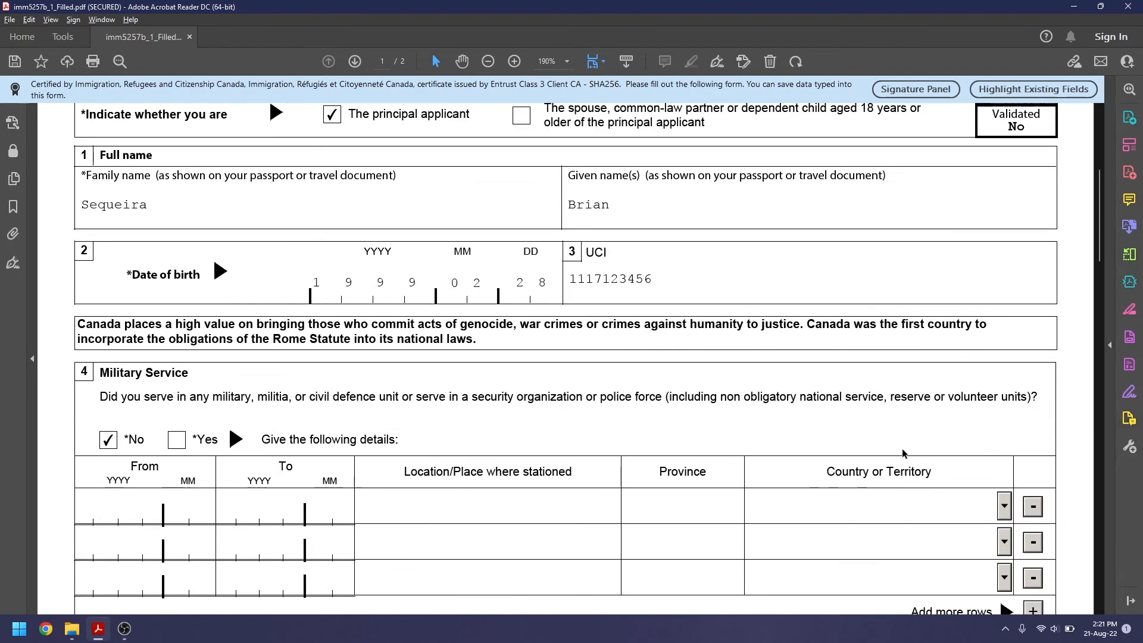
scroll(421, 246, "down", 3)
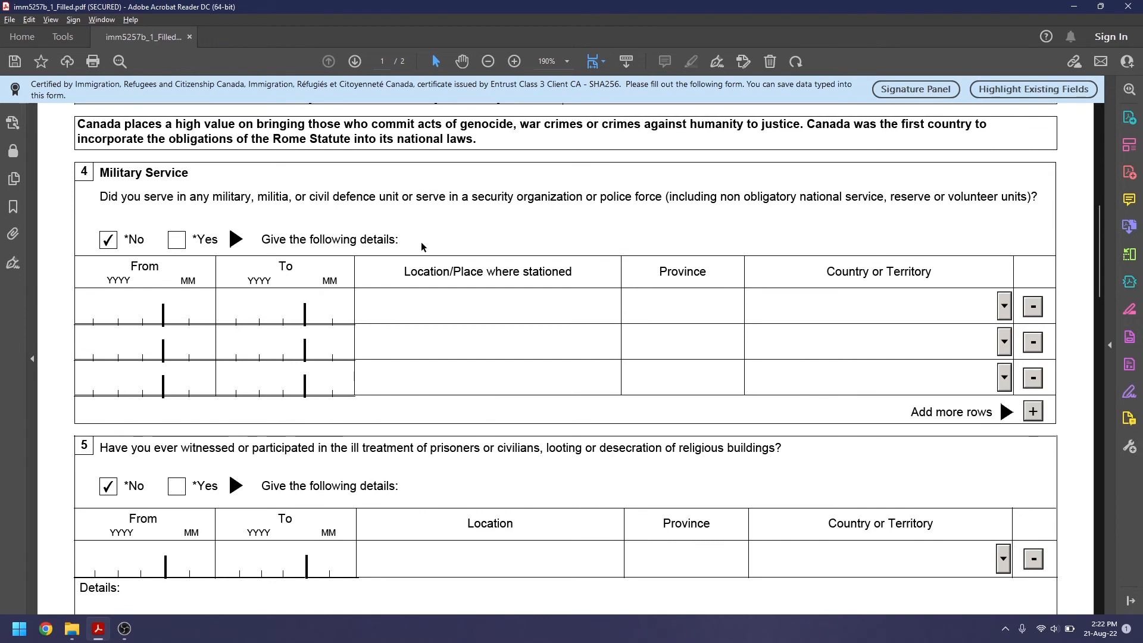
scroll(422, 245, "down", 3)
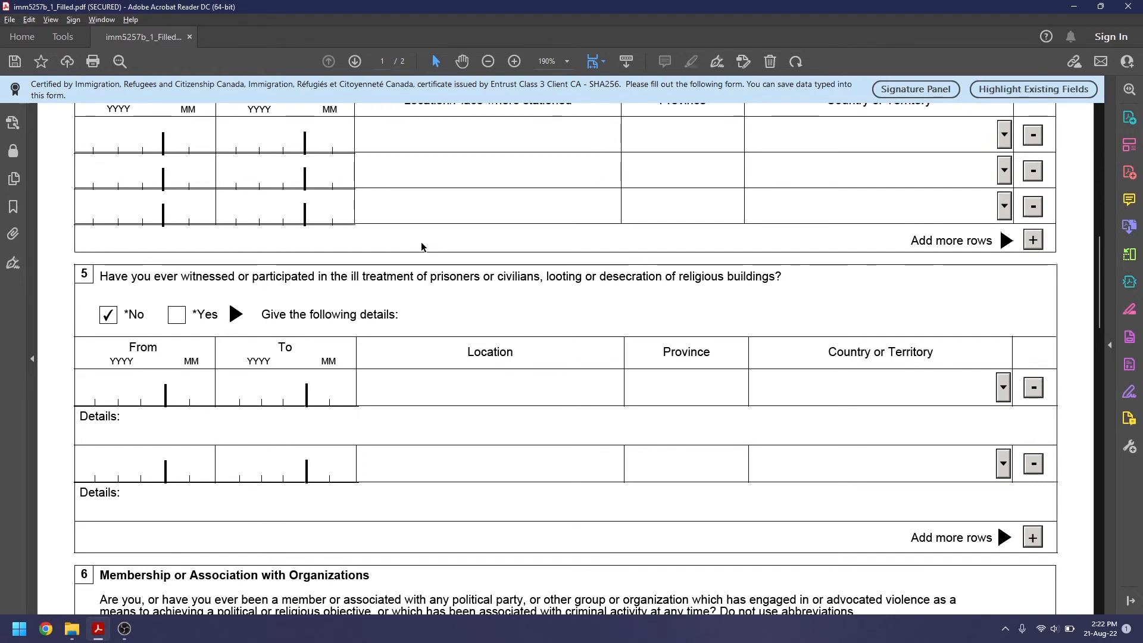
scroll(421, 245, "down", 3)
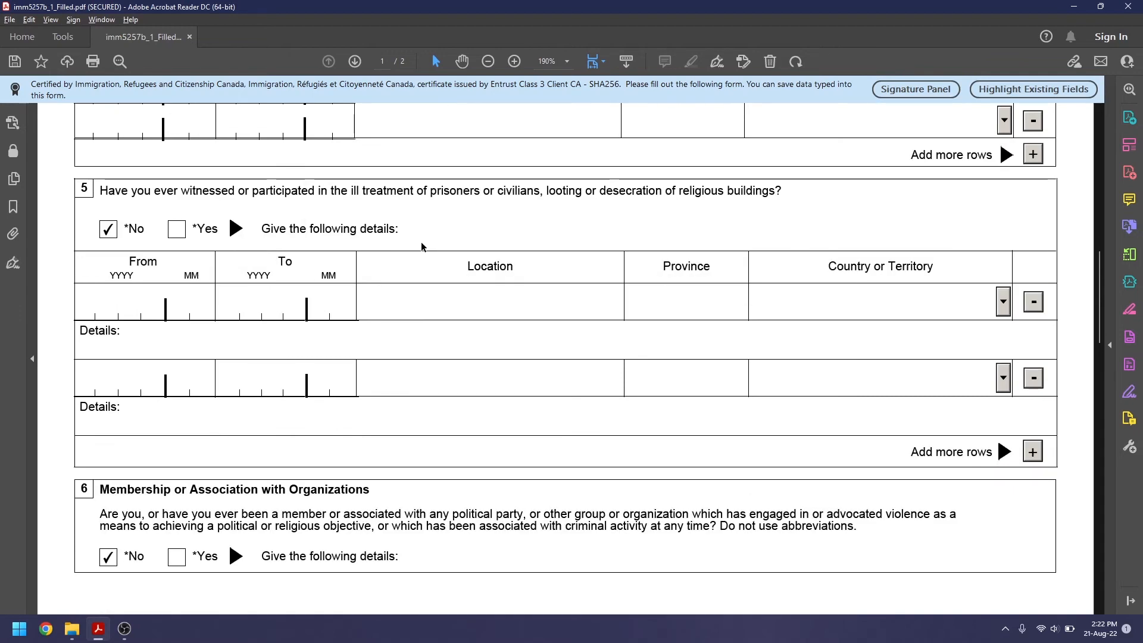
scroll(422, 246, "down", 11)
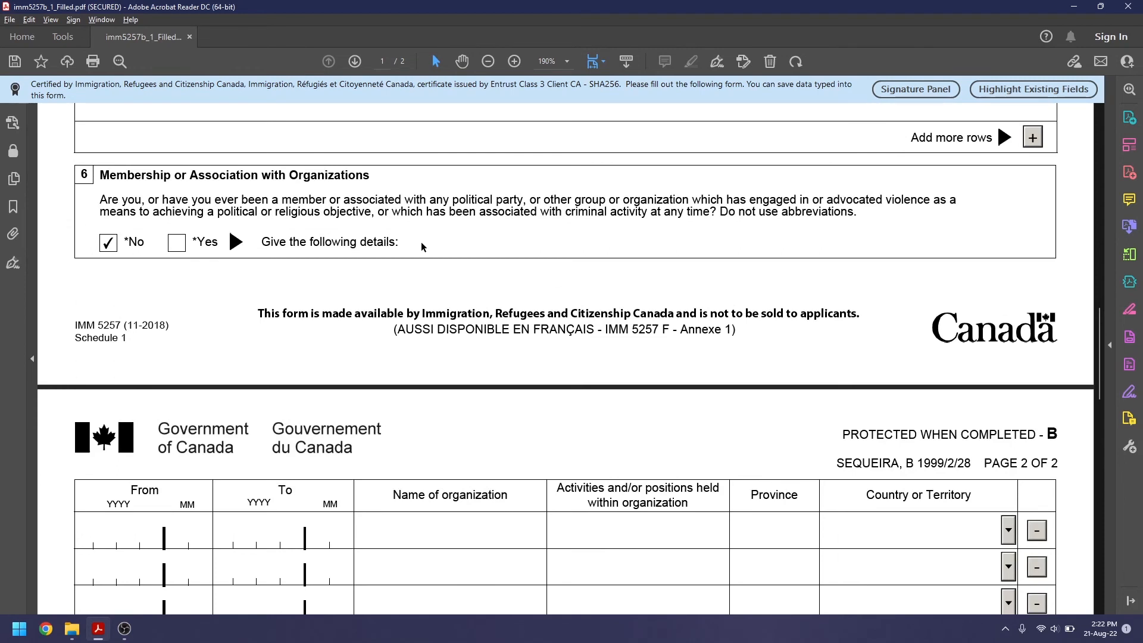
Step: Examine the organization details table, government positions and previous travel sections on page 2 of the Schedule 1 form
scroll(421, 246, "down", 4)
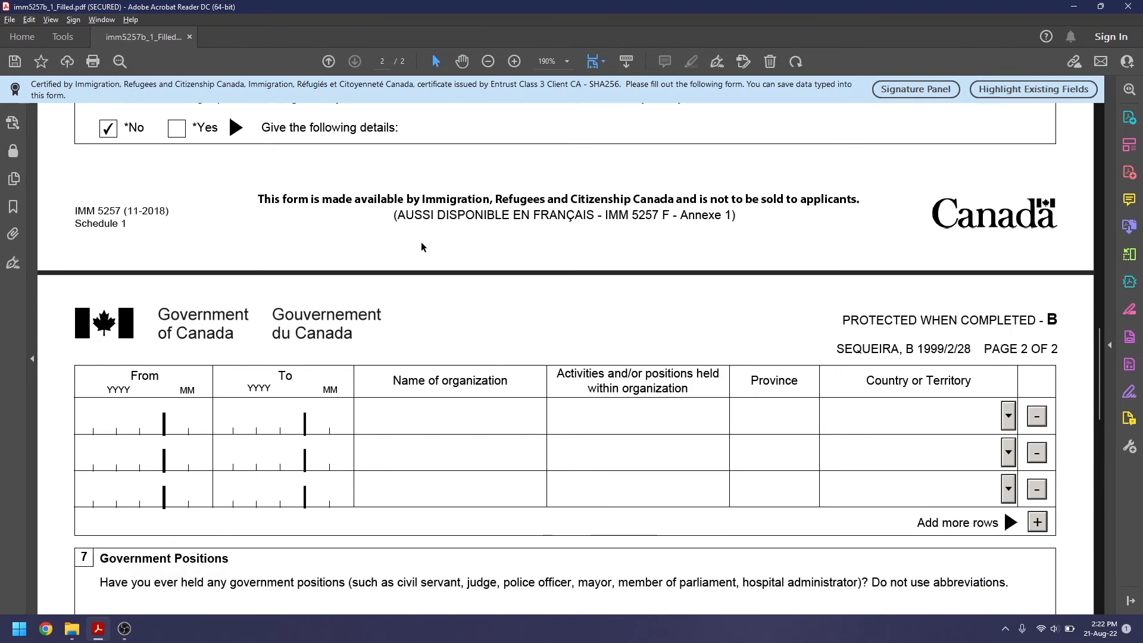
scroll(421, 244, "down", 3)
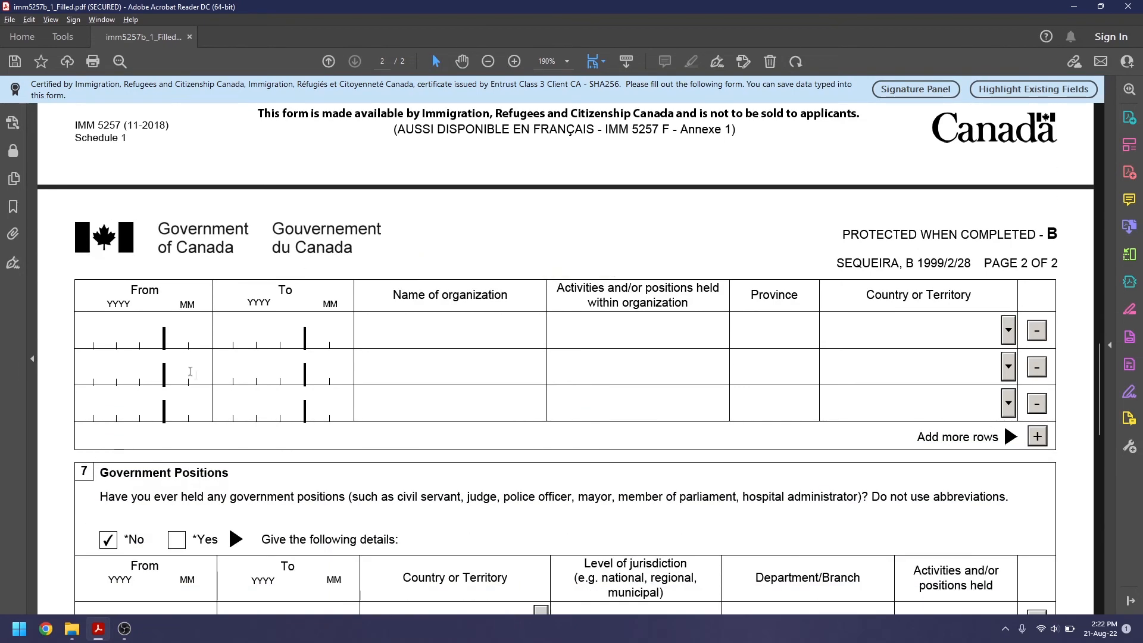
scroll(394, 378, "down", 7)
scroll(394, 377, "down", 4)
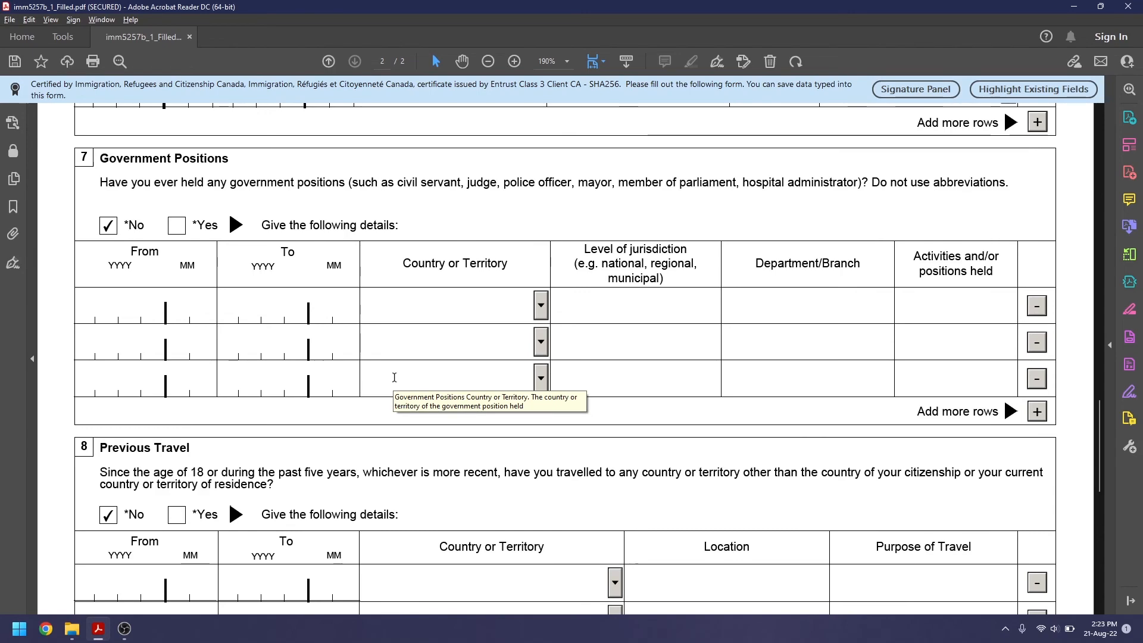
scroll(394, 377, "down", 3)
scroll(395, 377, "down", 6)
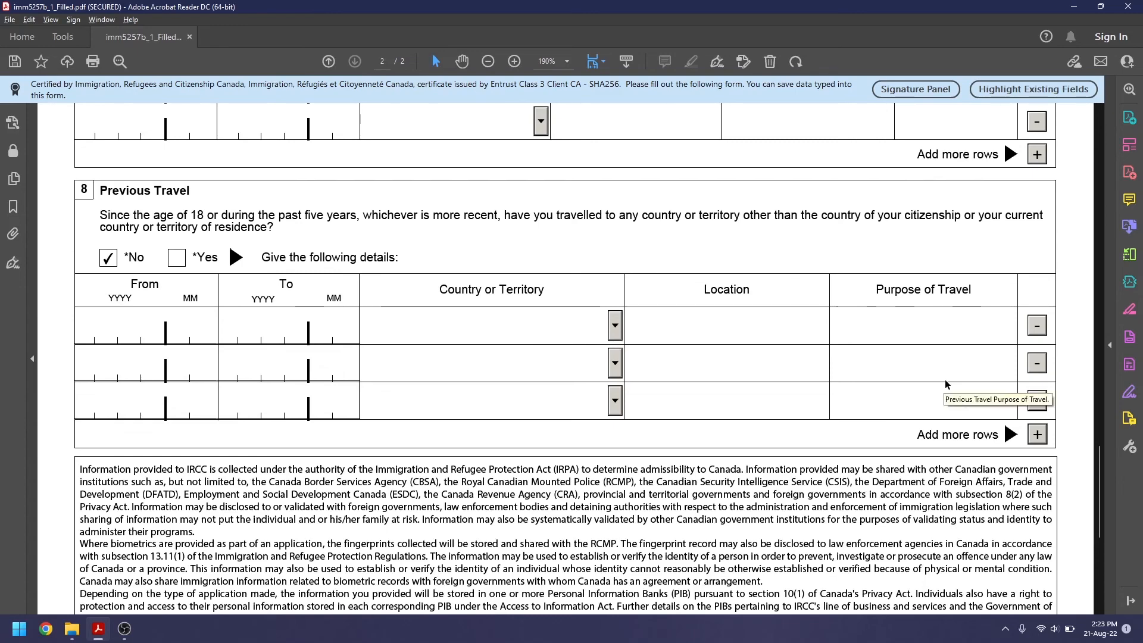
Step: Validate the completed IMM 5257 Schedule 1 form at the end of page 2 and dismiss the validation dialog
scroll(946, 384, "down", 3)
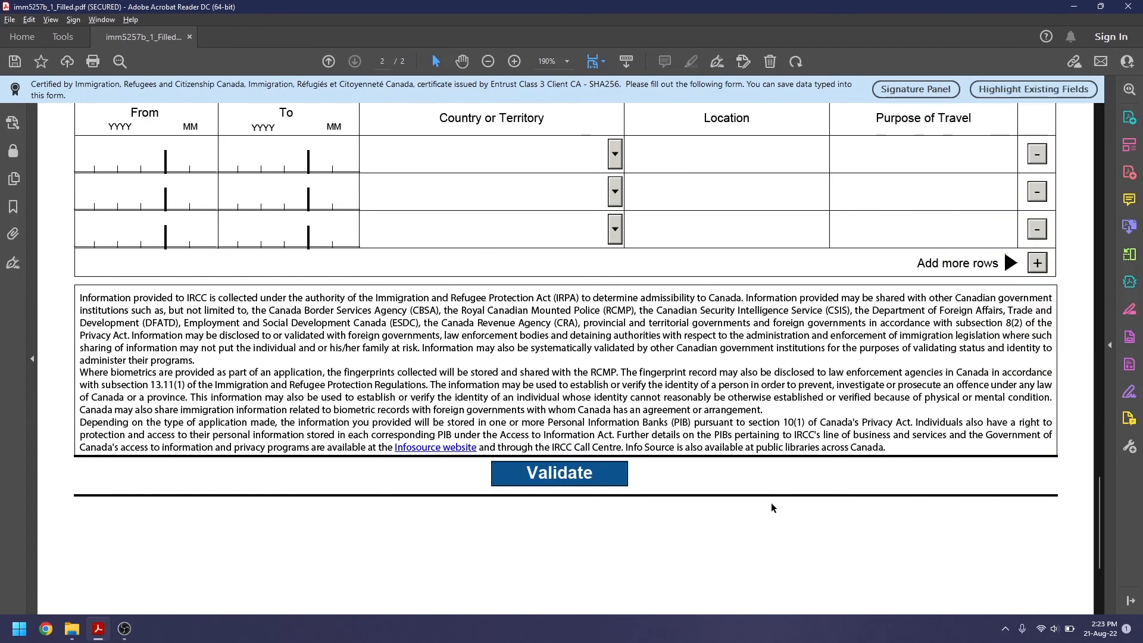
left_click(609, 474)
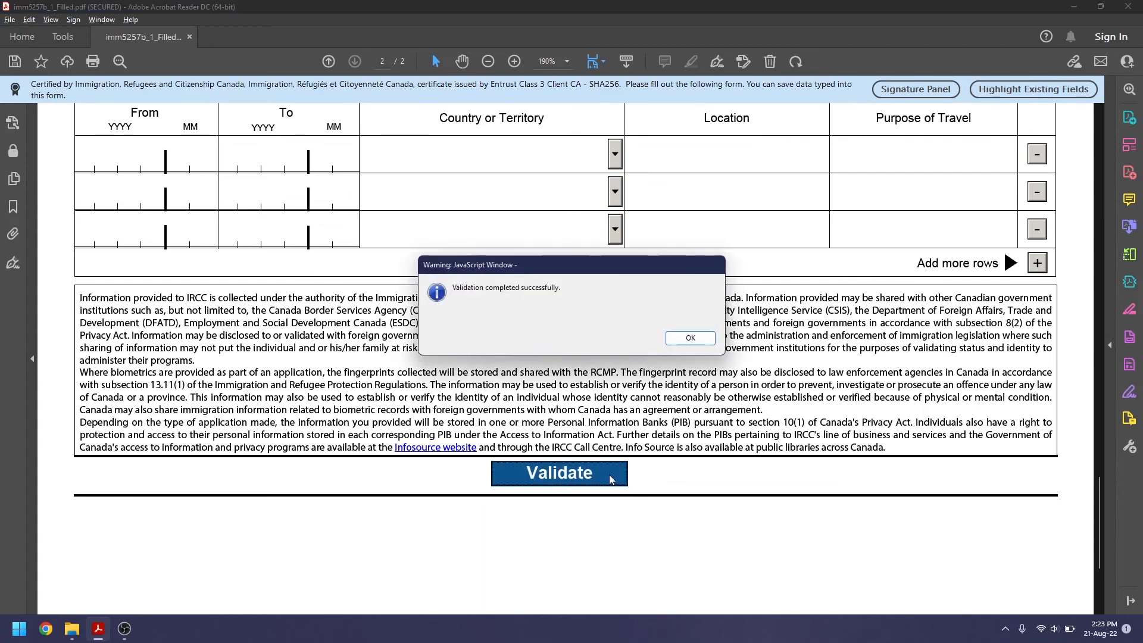
left_click(689, 337)
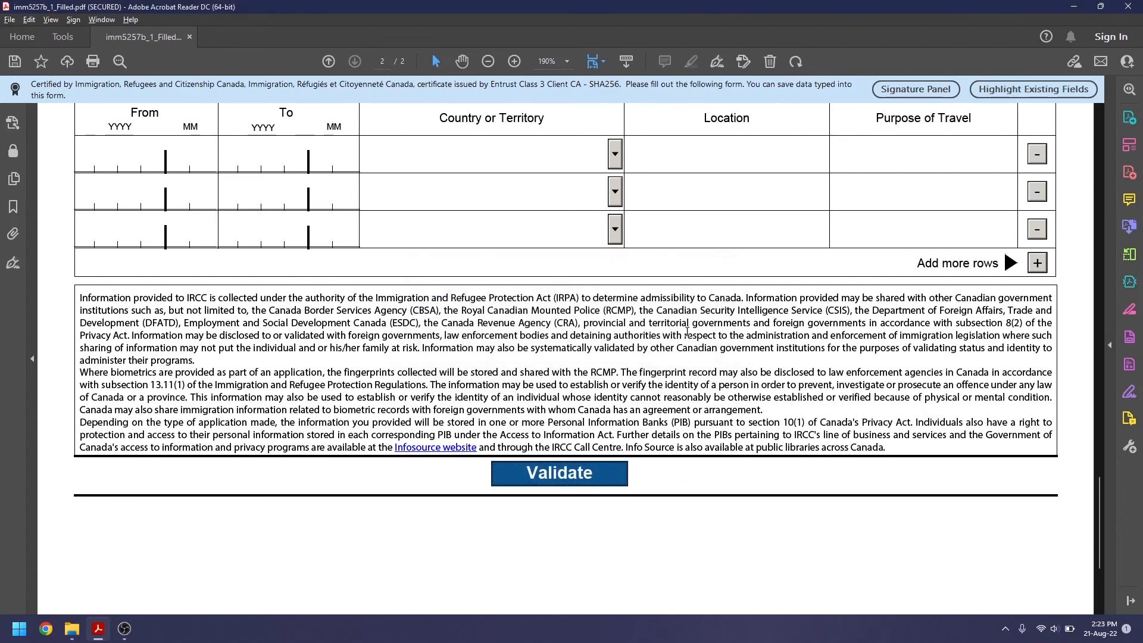